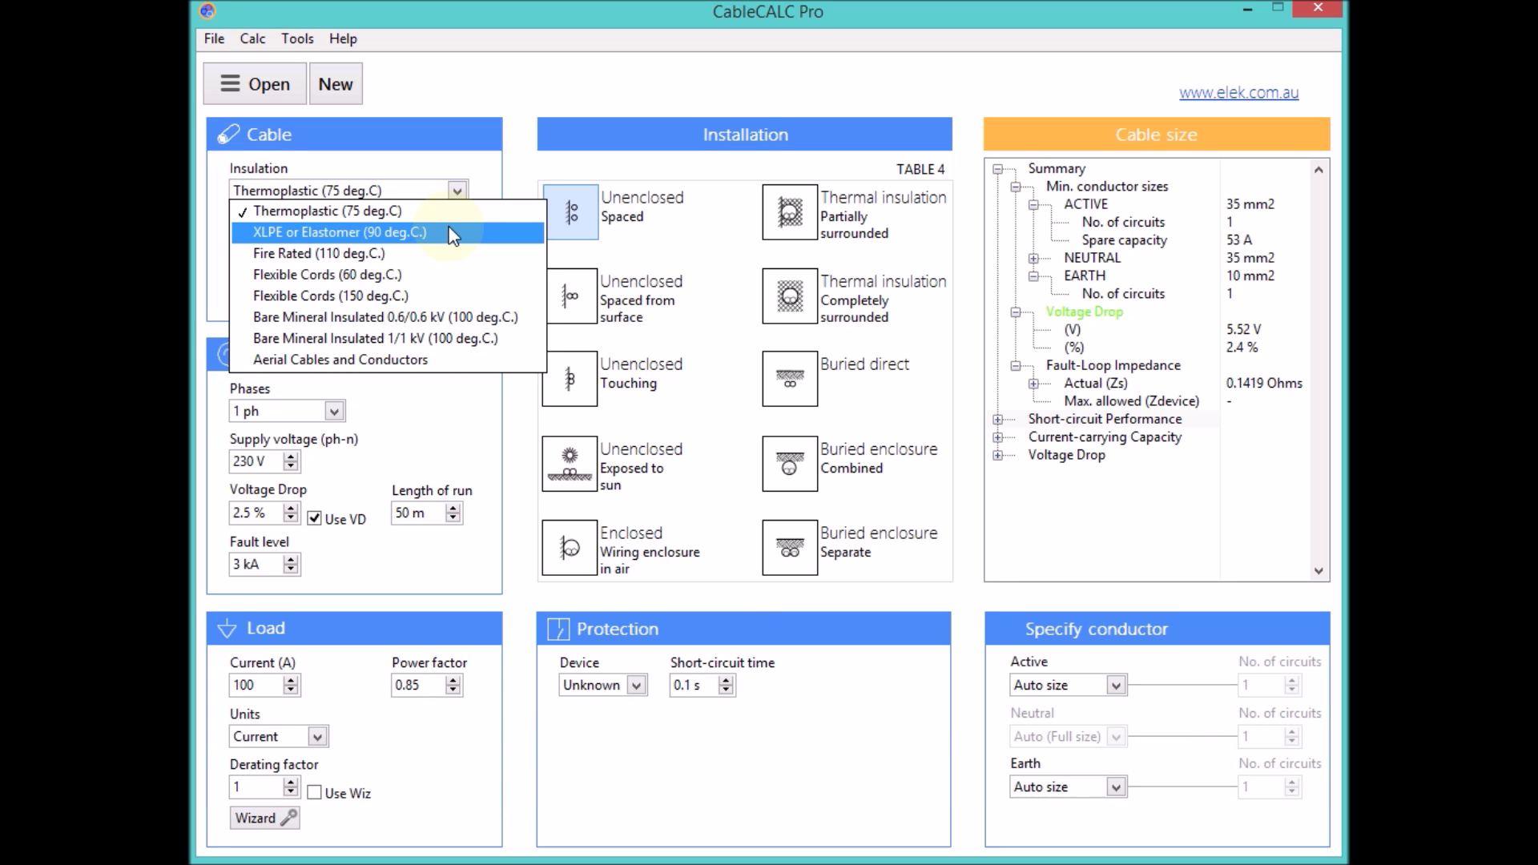
Keep XLPE insulation; set a Copper Flexible multi-core 3 ph cable, installed unenclosed and exposed to sun.
{"action": "left_click", "coordinate": [453, 234]}
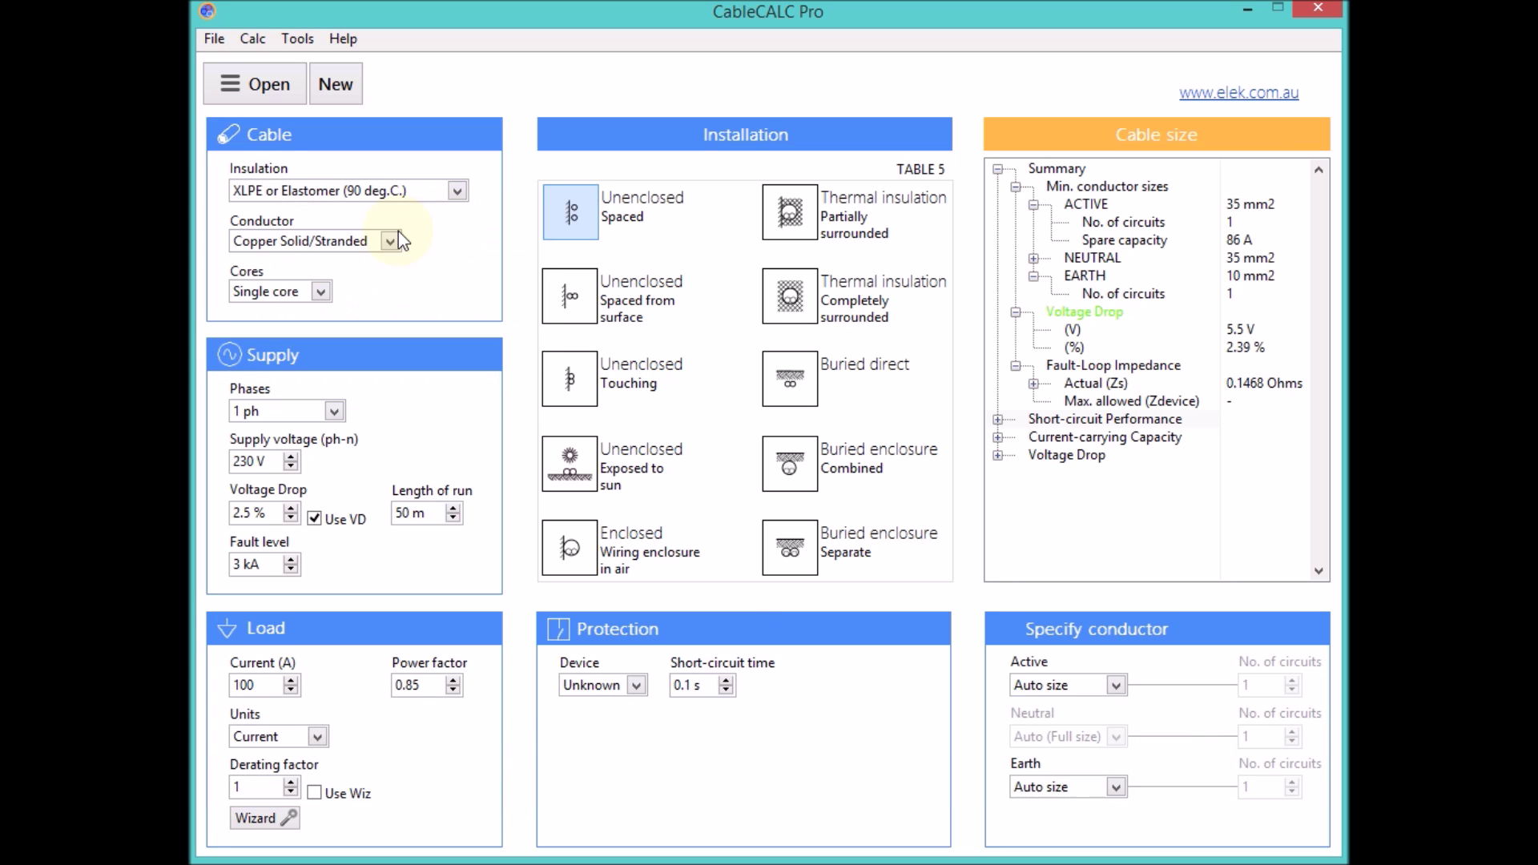
{"action": "left_click", "coordinate": [329, 275]}
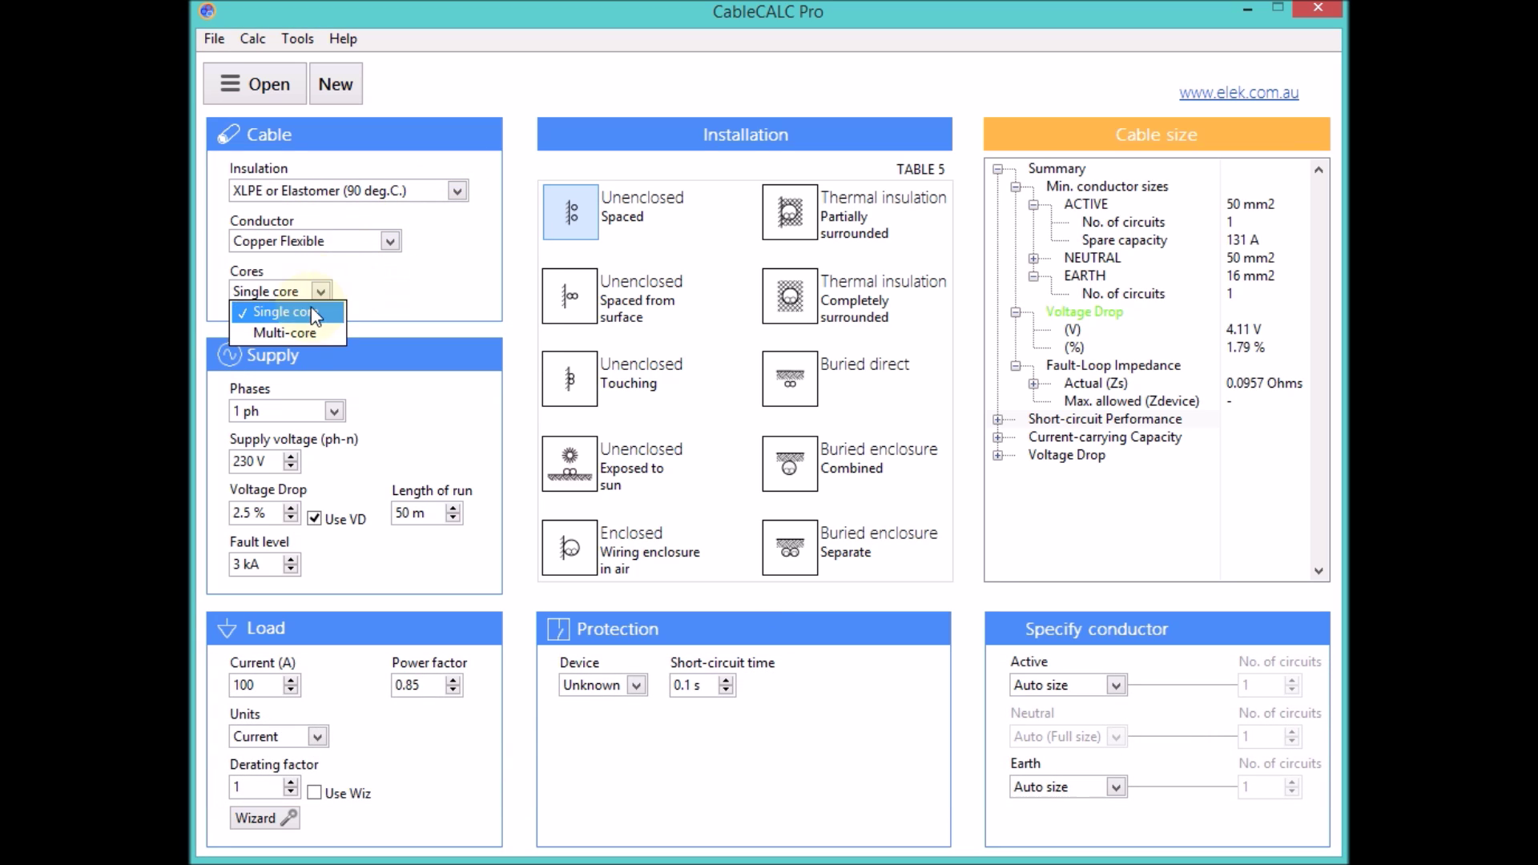
{"action": "left_click", "coordinate": [309, 330]}
{"action": "left_click", "coordinate": [333, 412]}
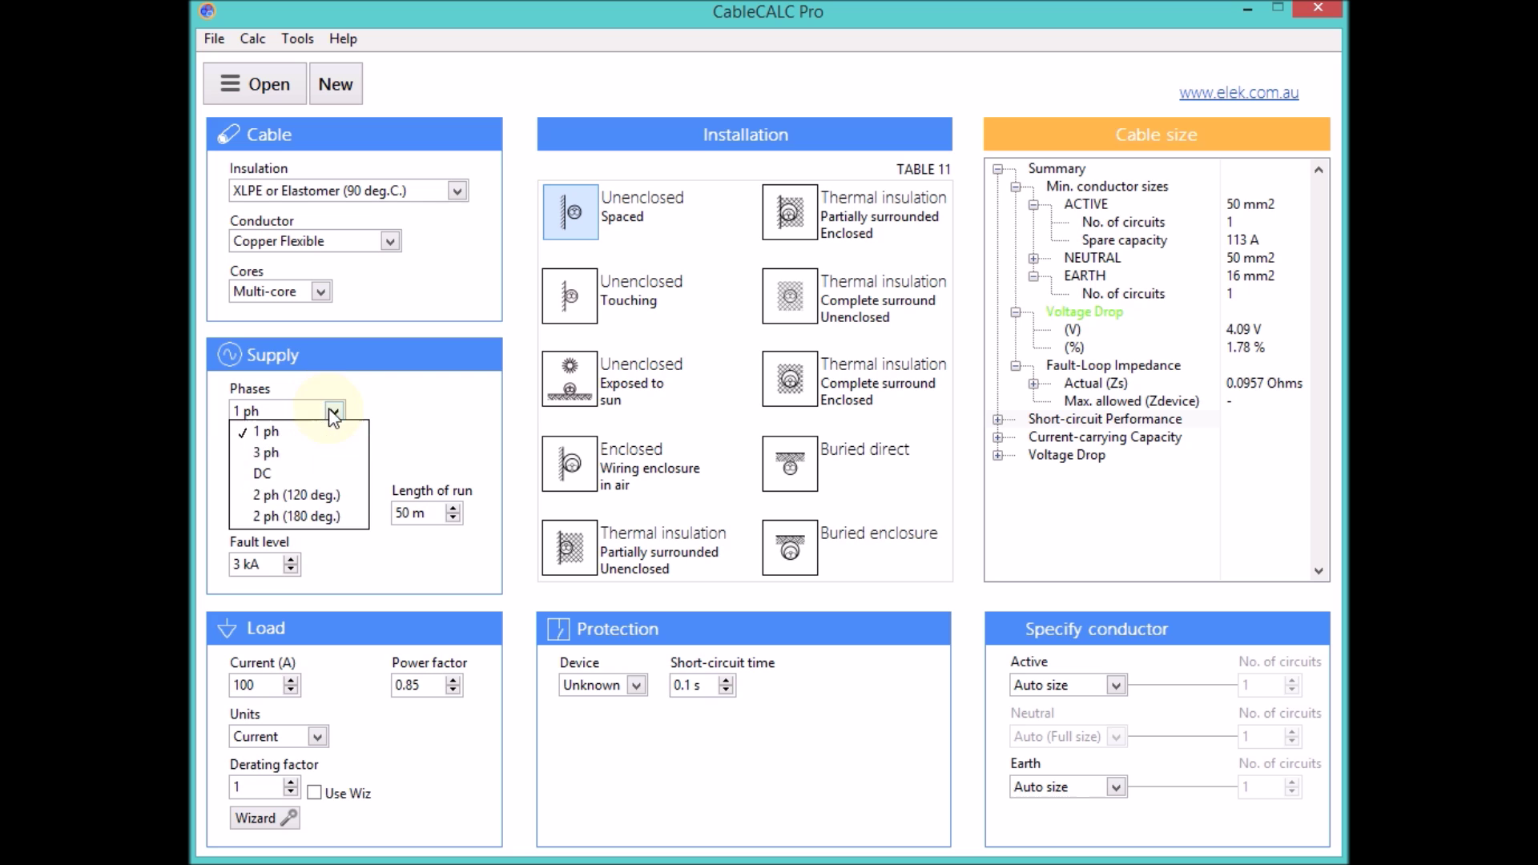
{"action": "left_click", "coordinate": [328, 454]}
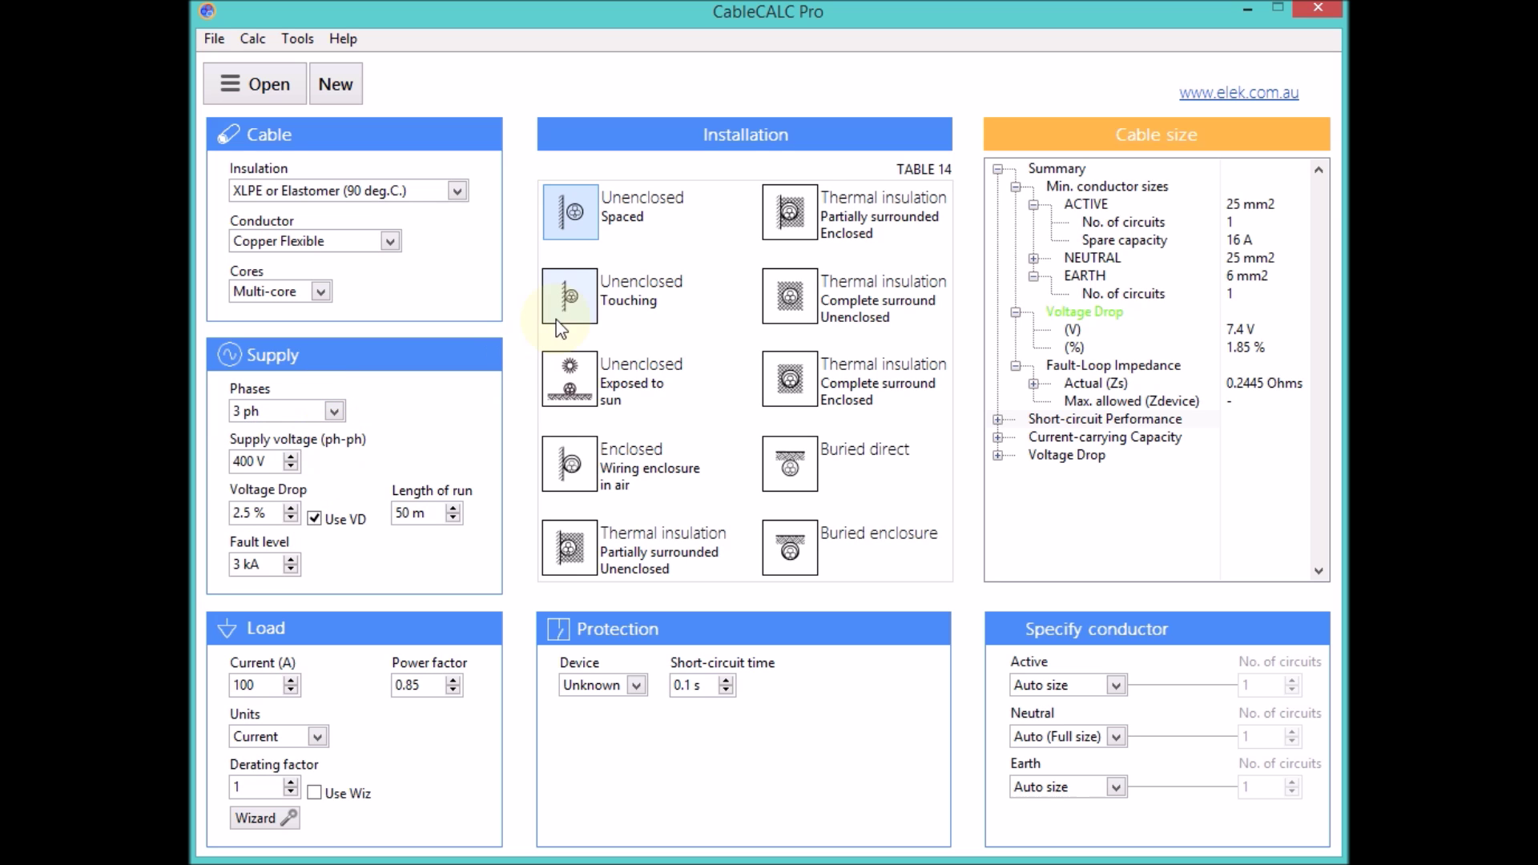
{"action": "left_click", "coordinate": [571, 296]}
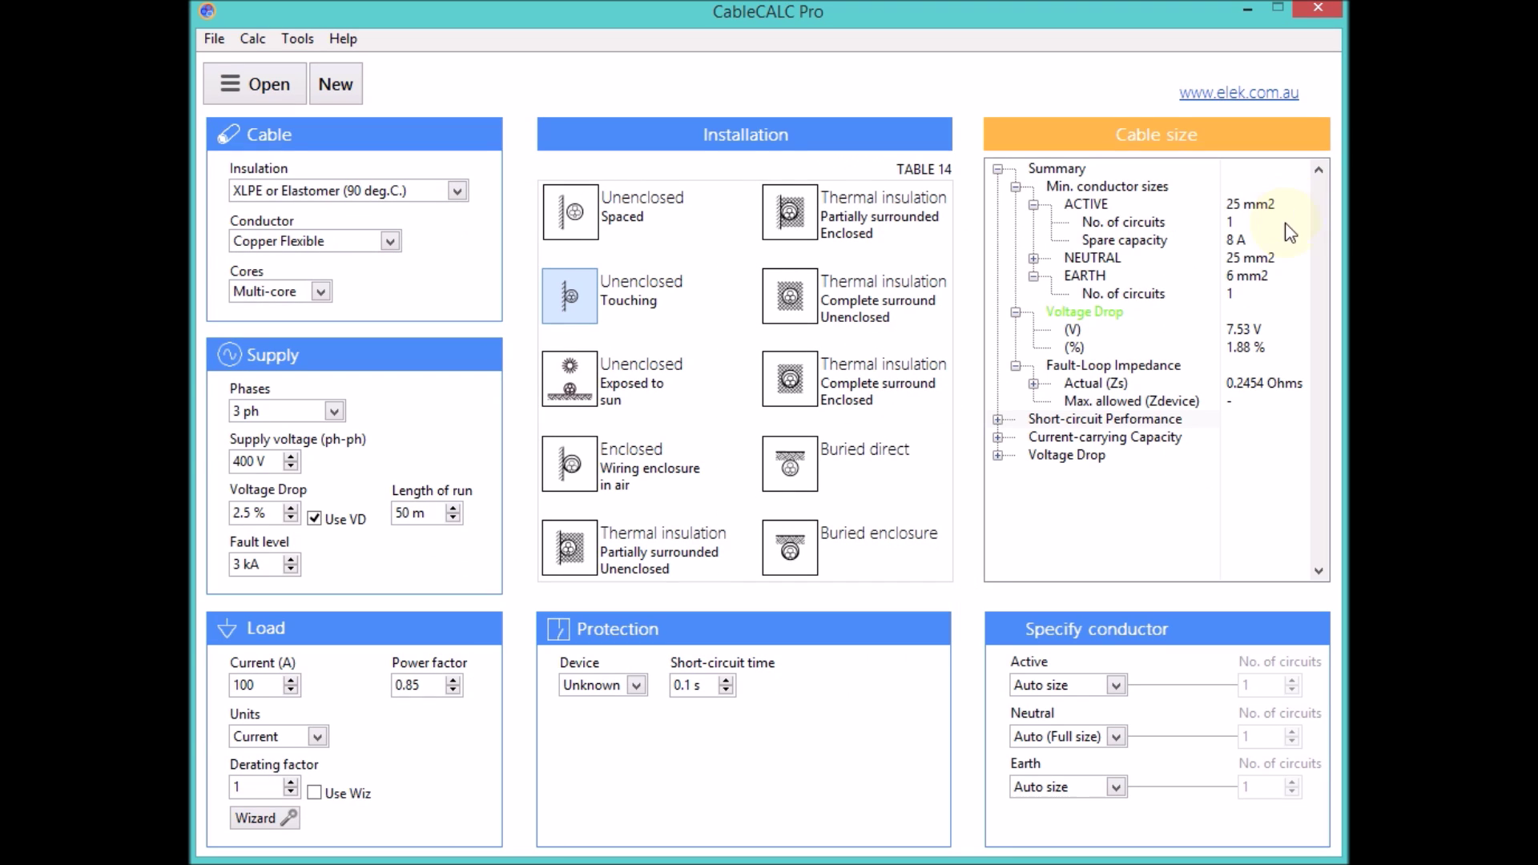
{"action": "left_click", "coordinate": [586, 392]}
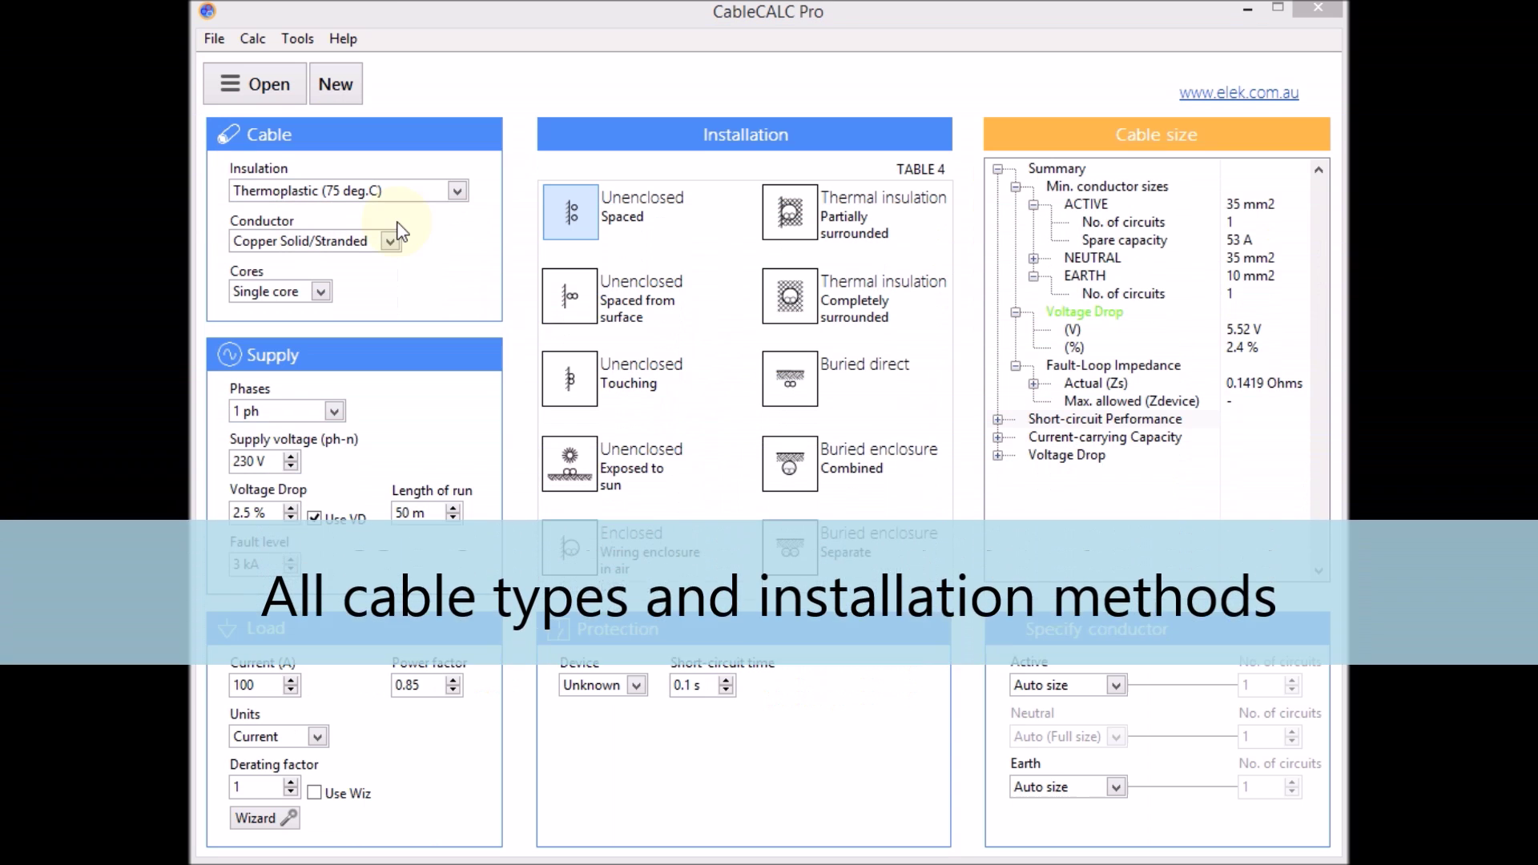
{"action": "left_click", "coordinate": [457, 190]}
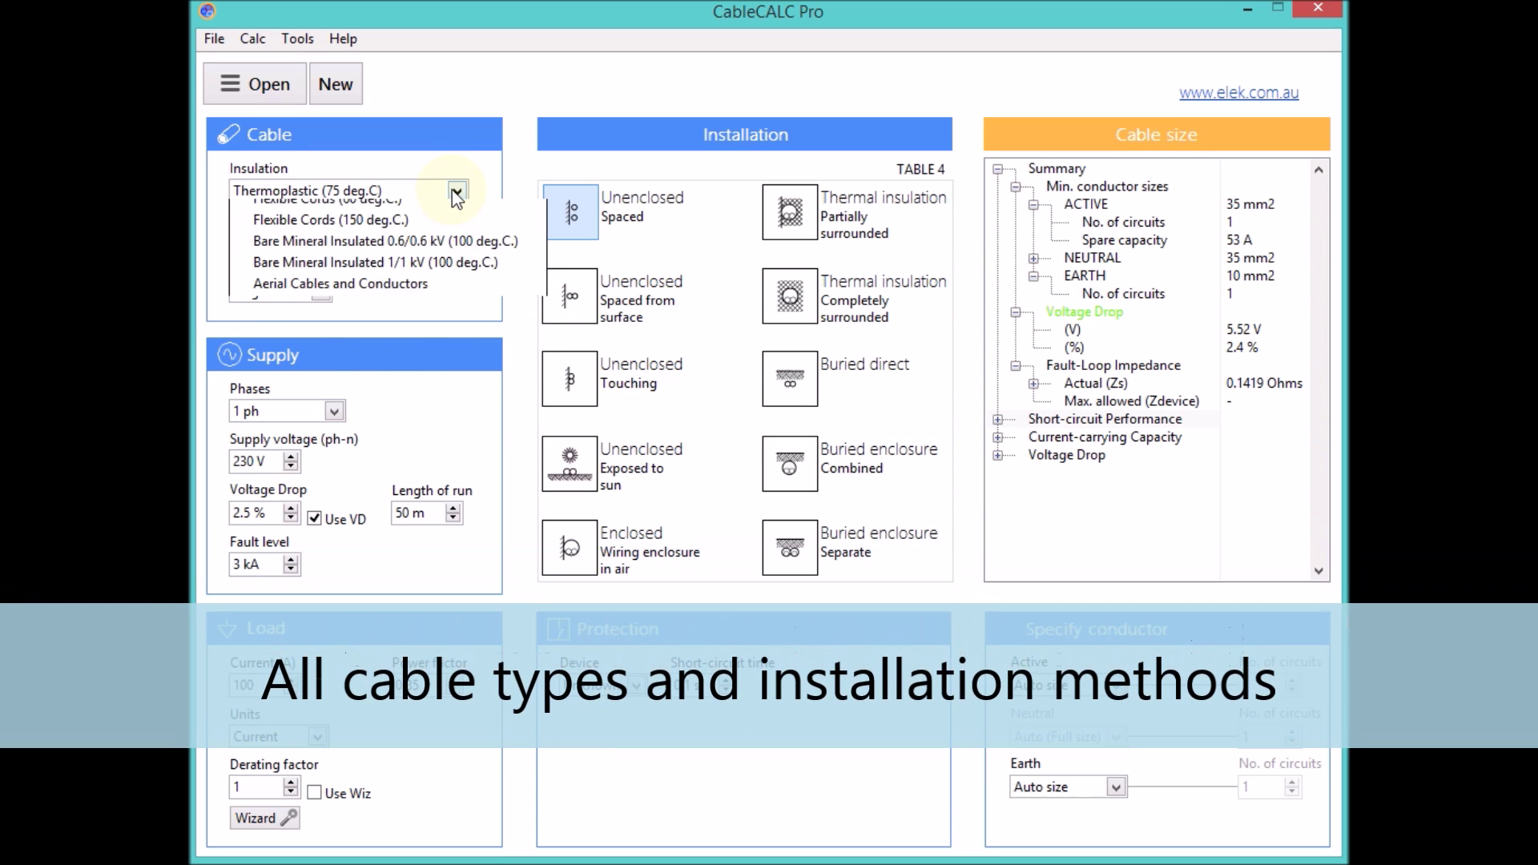
{"action": "left_click", "coordinate": [451, 233]}
{"action": "left_click", "coordinate": [456, 191]}
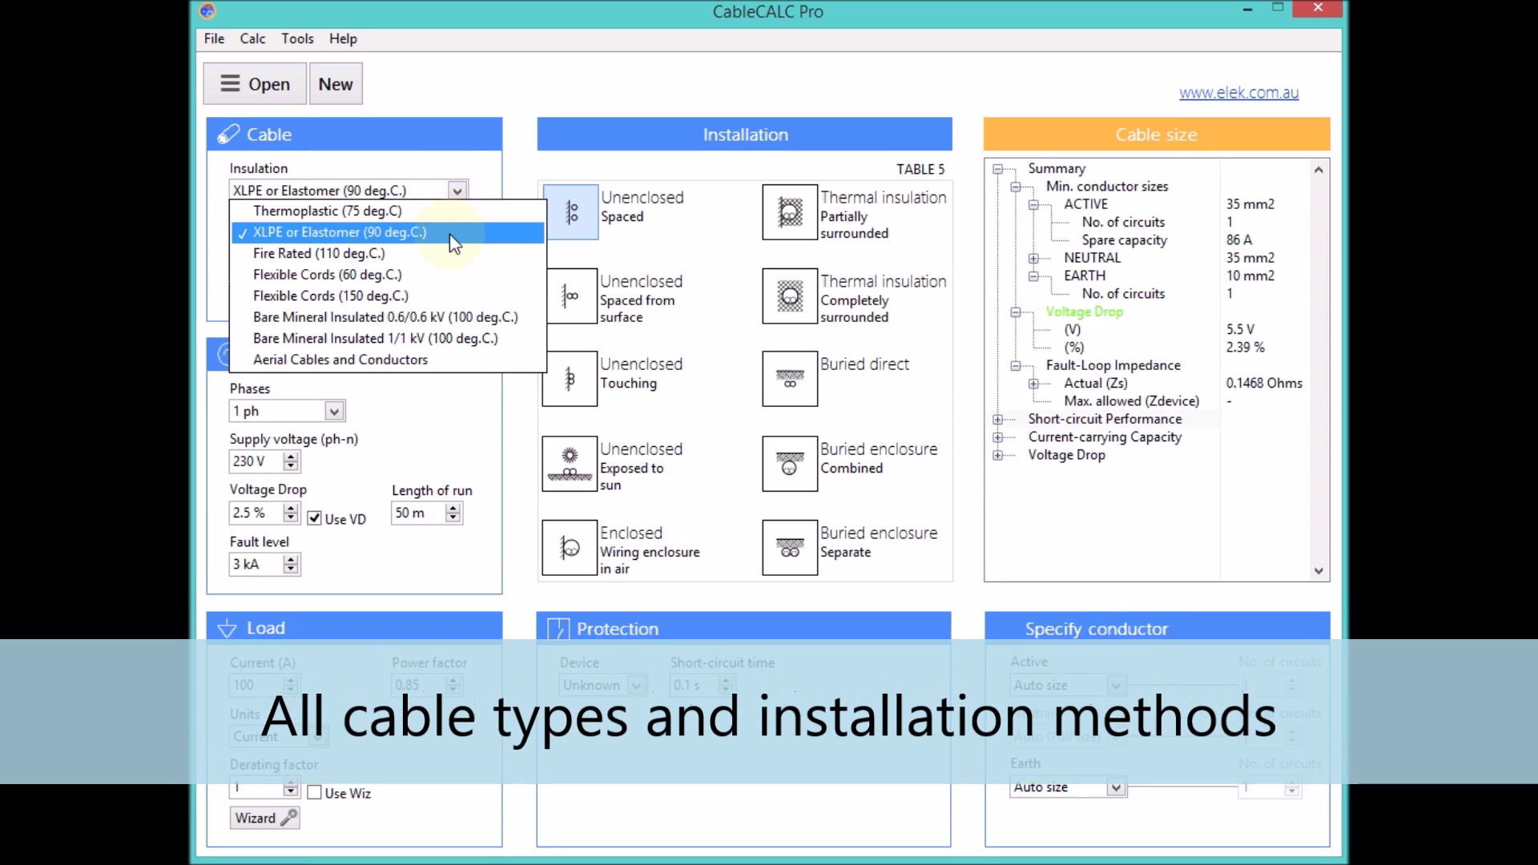
{"action": "left_click", "coordinate": [447, 254]}
{"action": "left_click", "coordinate": [457, 191]}
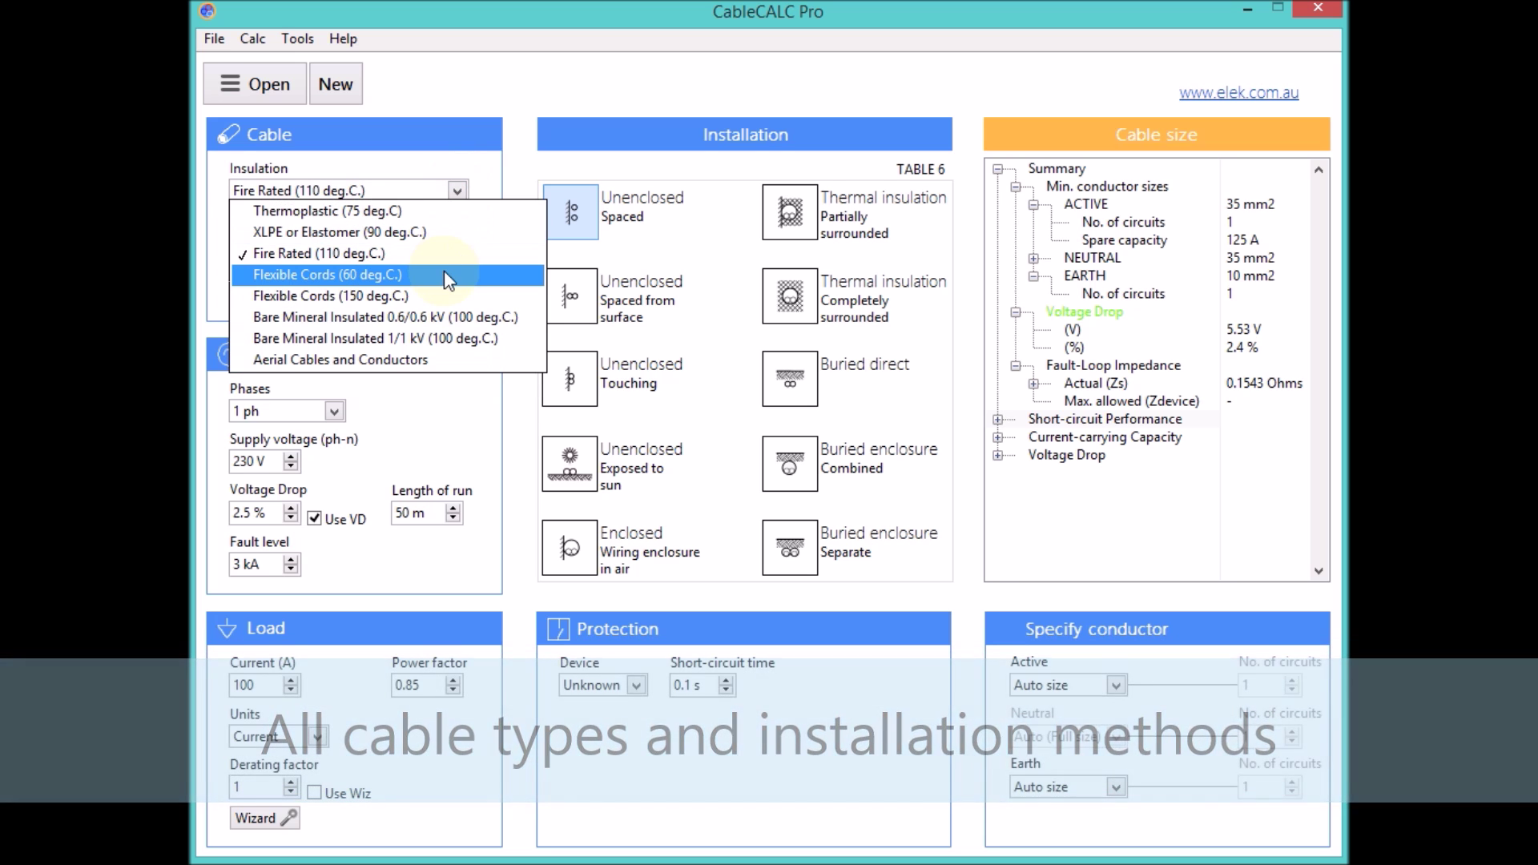
{"action": "left_click", "coordinate": [443, 271]}
{"action": "left_click", "coordinate": [457, 191]}
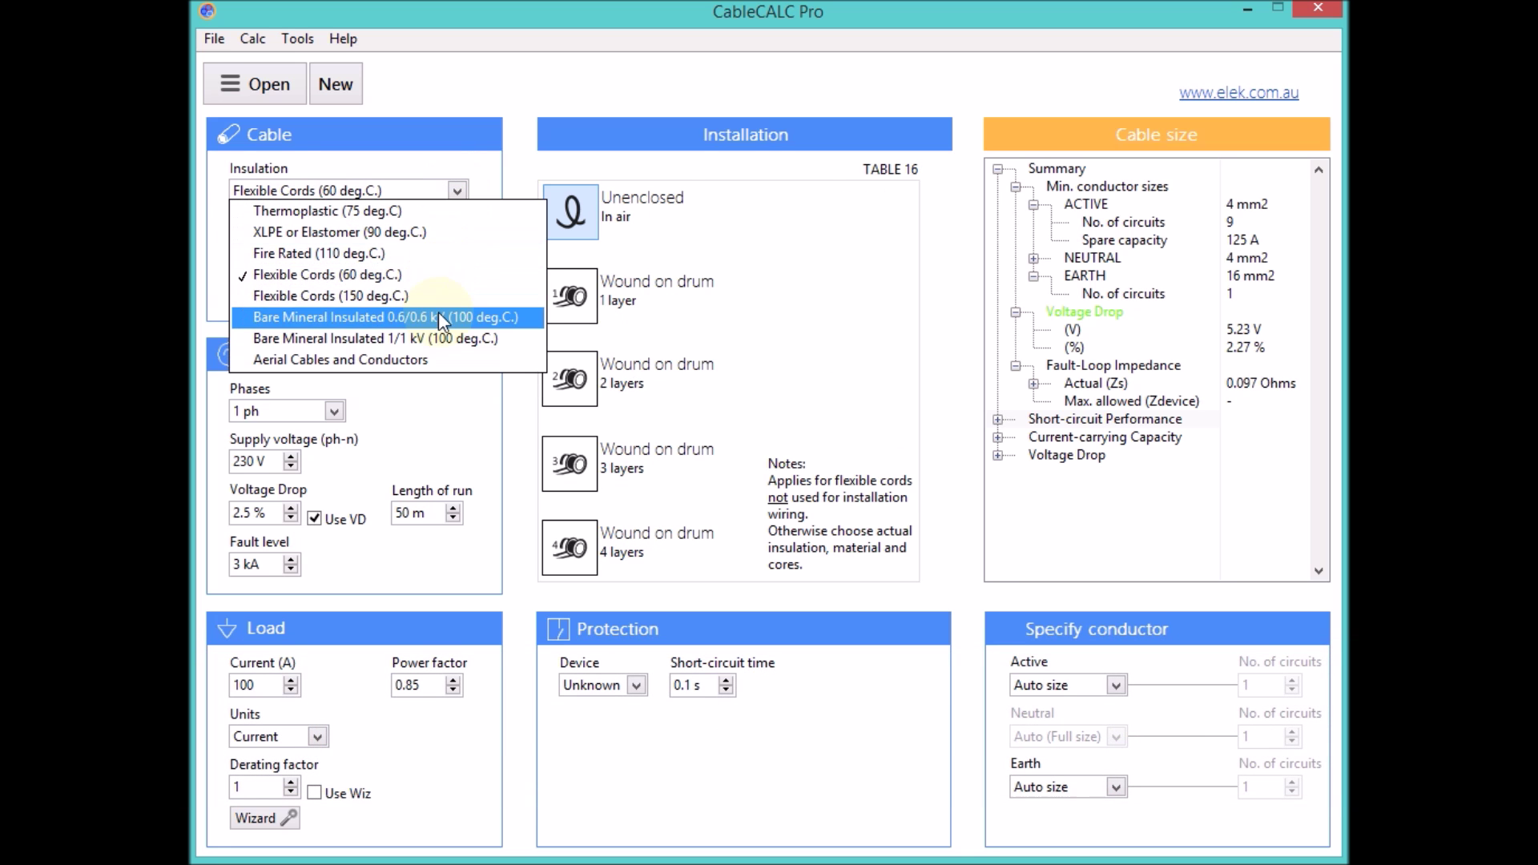
{"action": "left_click", "coordinate": [439, 311]}
{"action": "left_click", "coordinate": [456, 191]}
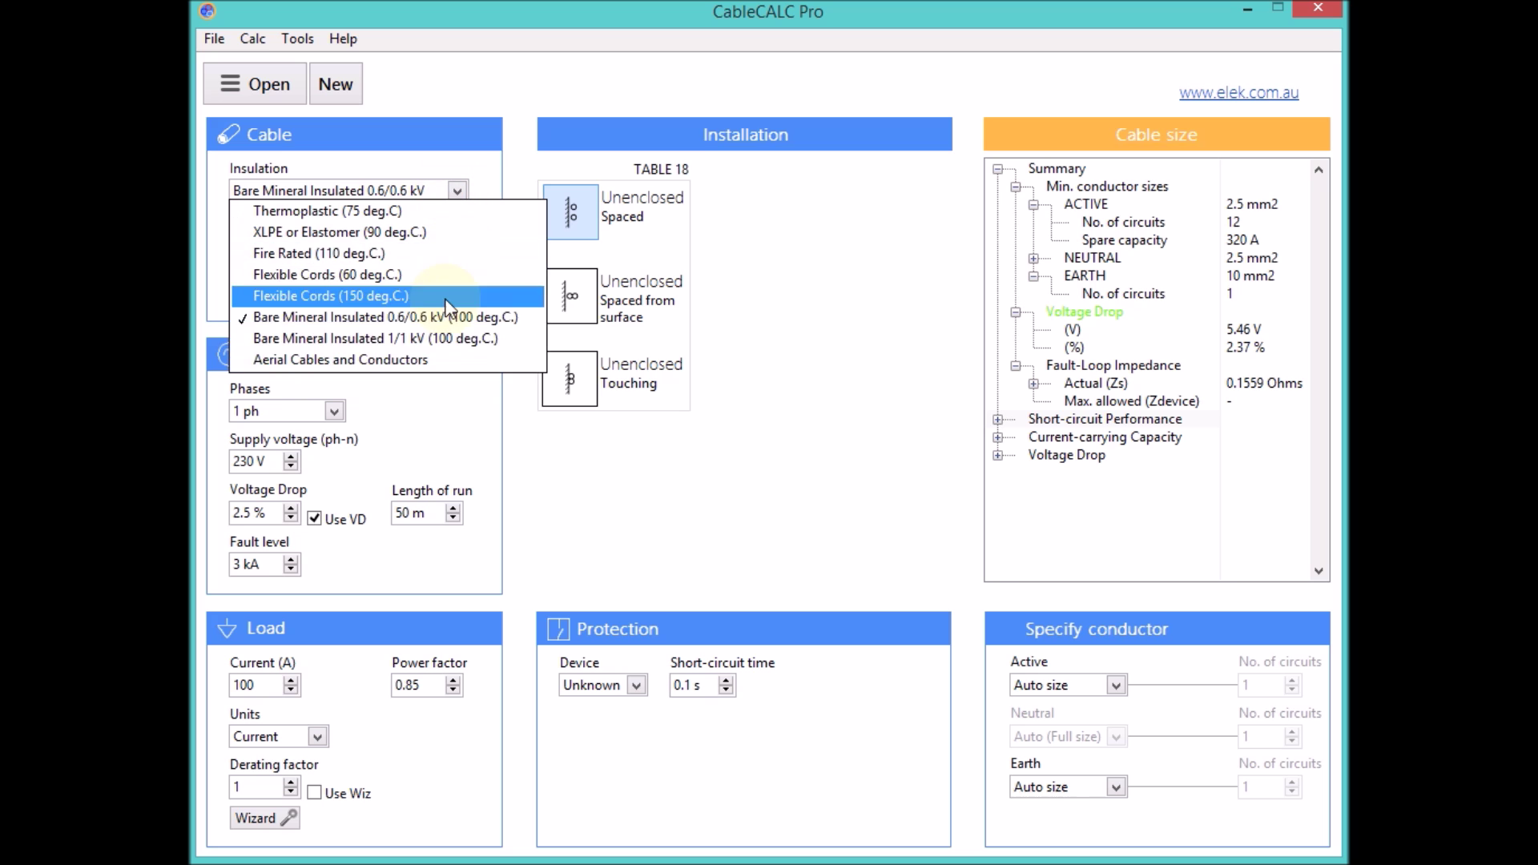
{"action": "left_click", "coordinate": [444, 352]}
{"action": "left_click", "coordinate": [455, 191]}
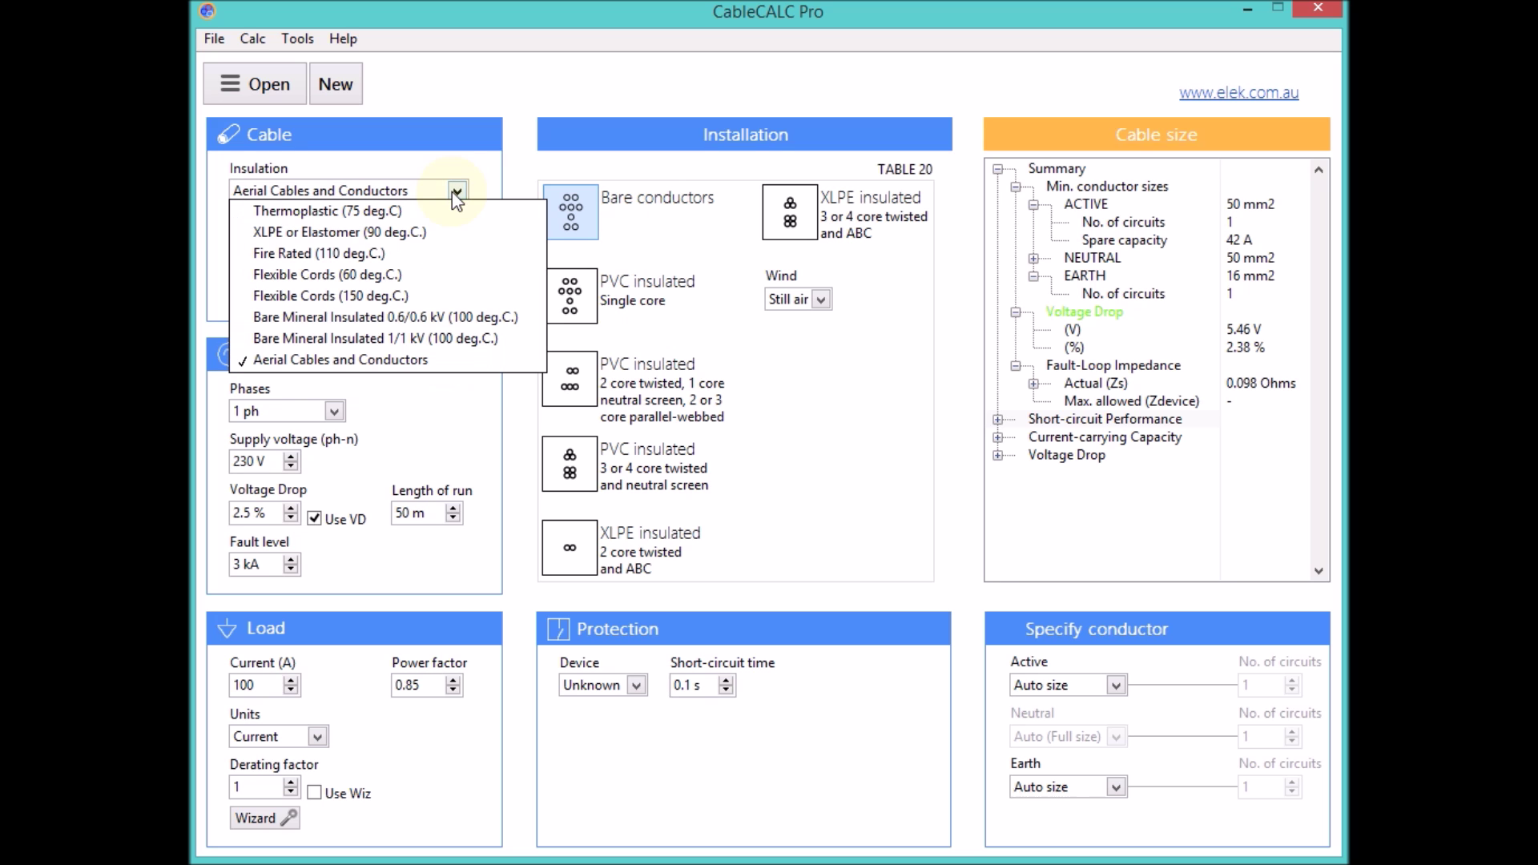
{"action": "left_click", "coordinate": [453, 212]}
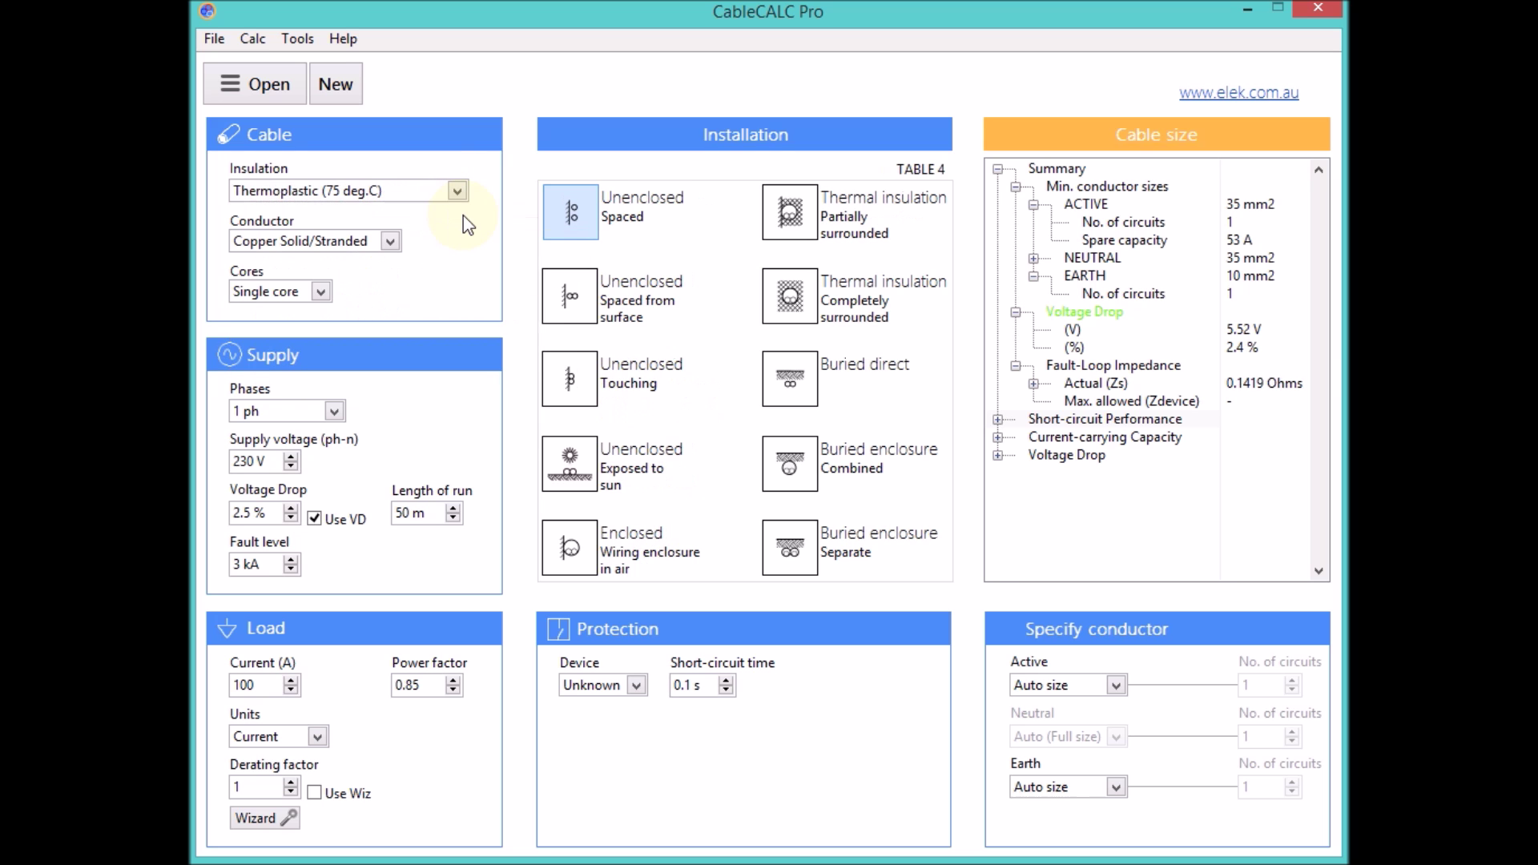
Try the spaced, touching and enclosed-in-air installation methods, ending on Unenclosed Spaced.
{"action": "left_click", "coordinate": [570, 303]}
{"action": "left_click", "coordinate": [569, 378]}
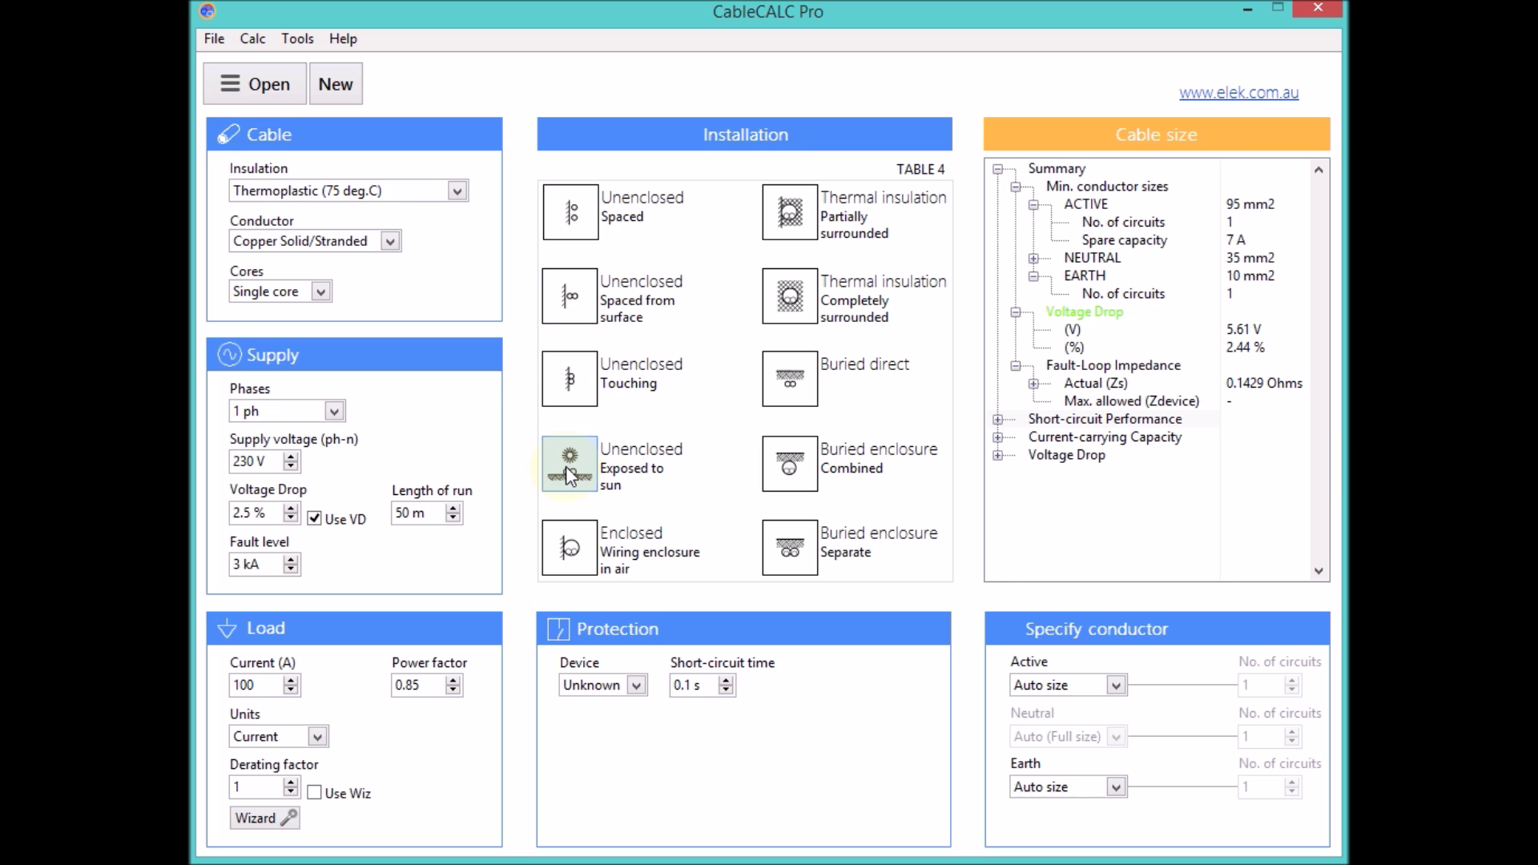
{"action": "left_click", "coordinate": [571, 551]}
{"action": "left_click", "coordinate": [570, 212]}
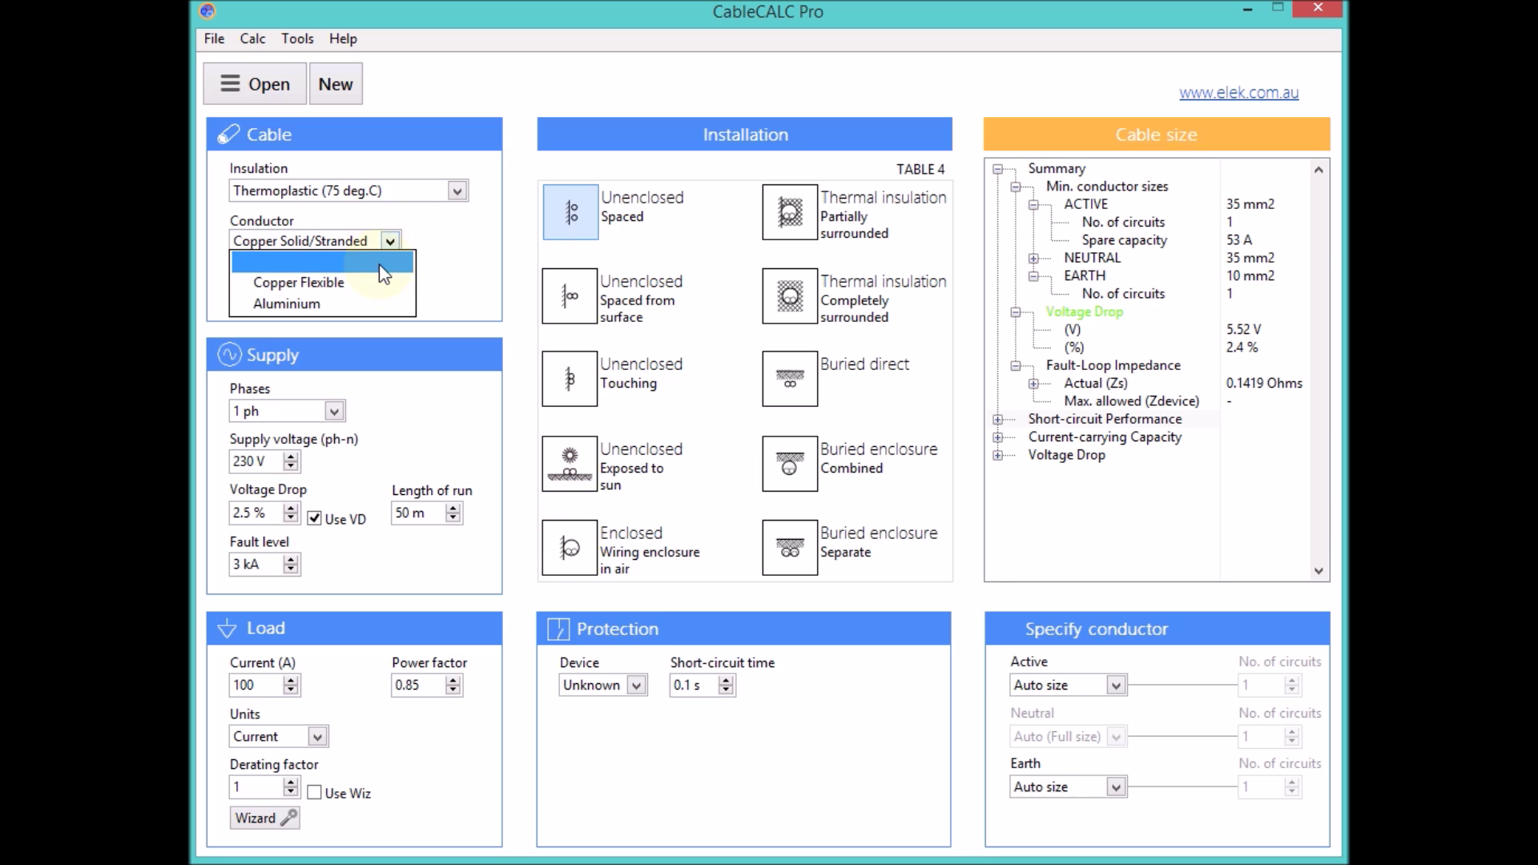
Change the conductor to Copper Flexible with Multi-core cores.
{"action": "left_click", "coordinate": [382, 282]}
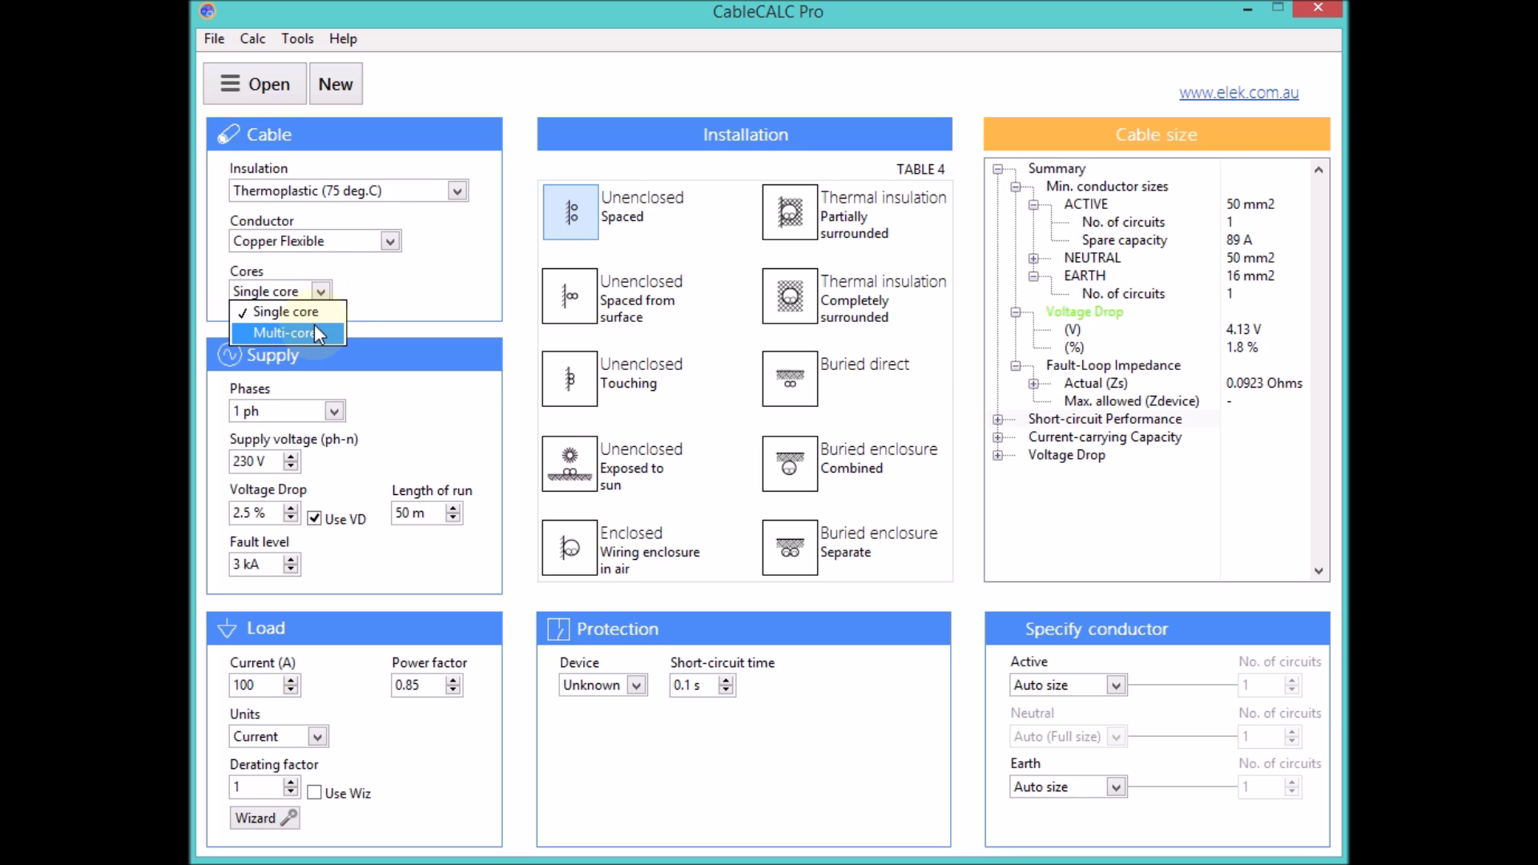
{"action": "left_click", "coordinate": [315, 324]}
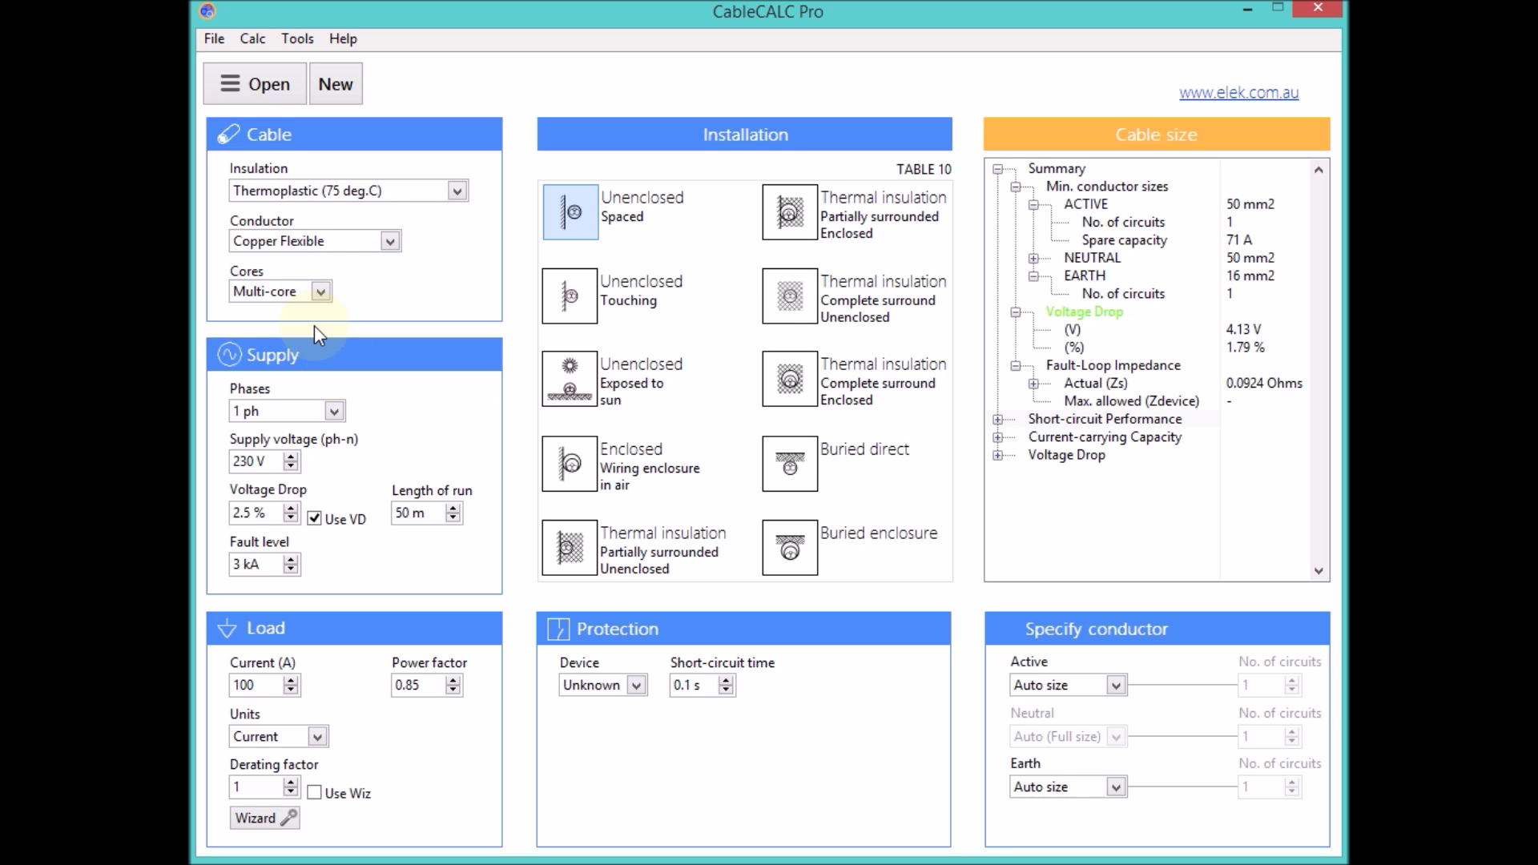
{"action": "left_click", "coordinate": [334, 411]}
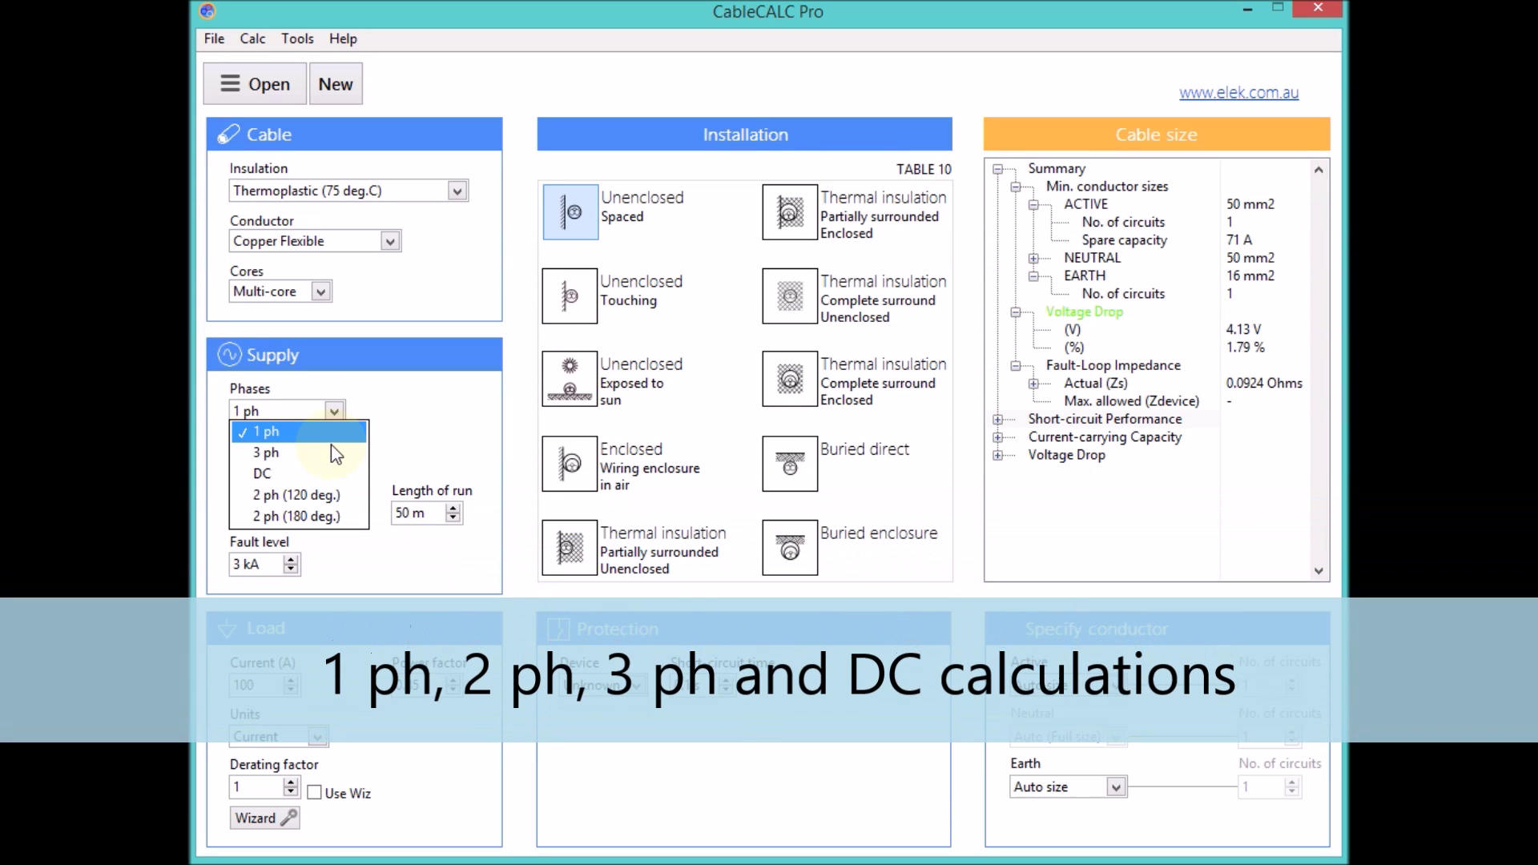
Switch the supply to 3 ph and apply the 1 % voltage drop limit to sizing.
{"action": "left_click", "coordinate": [334, 453]}
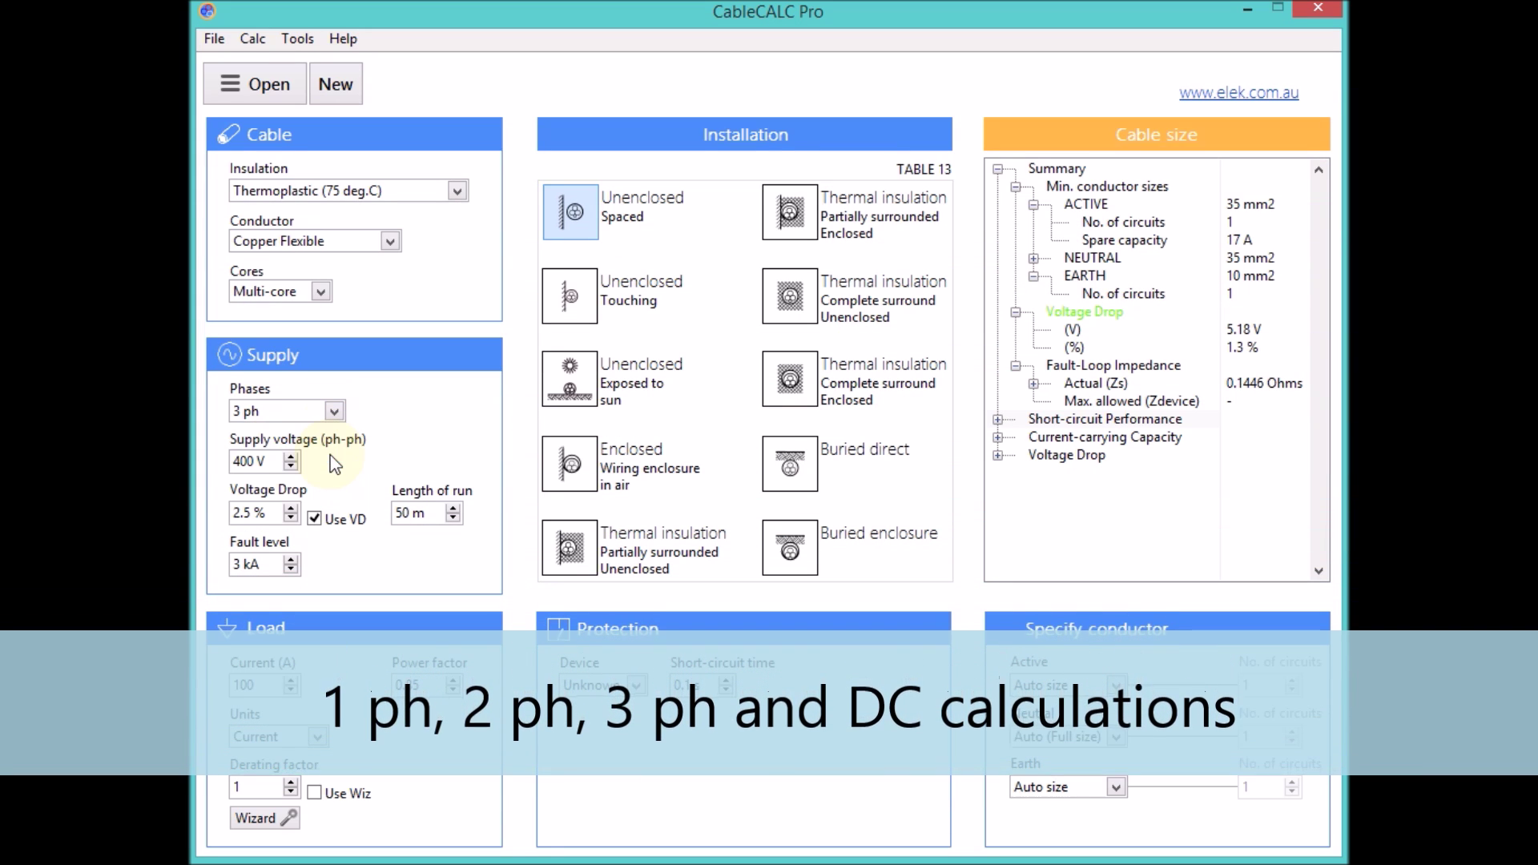
{"action": "left_click", "coordinate": [334, 411]}
{"action": "key", "text": "Escape"}
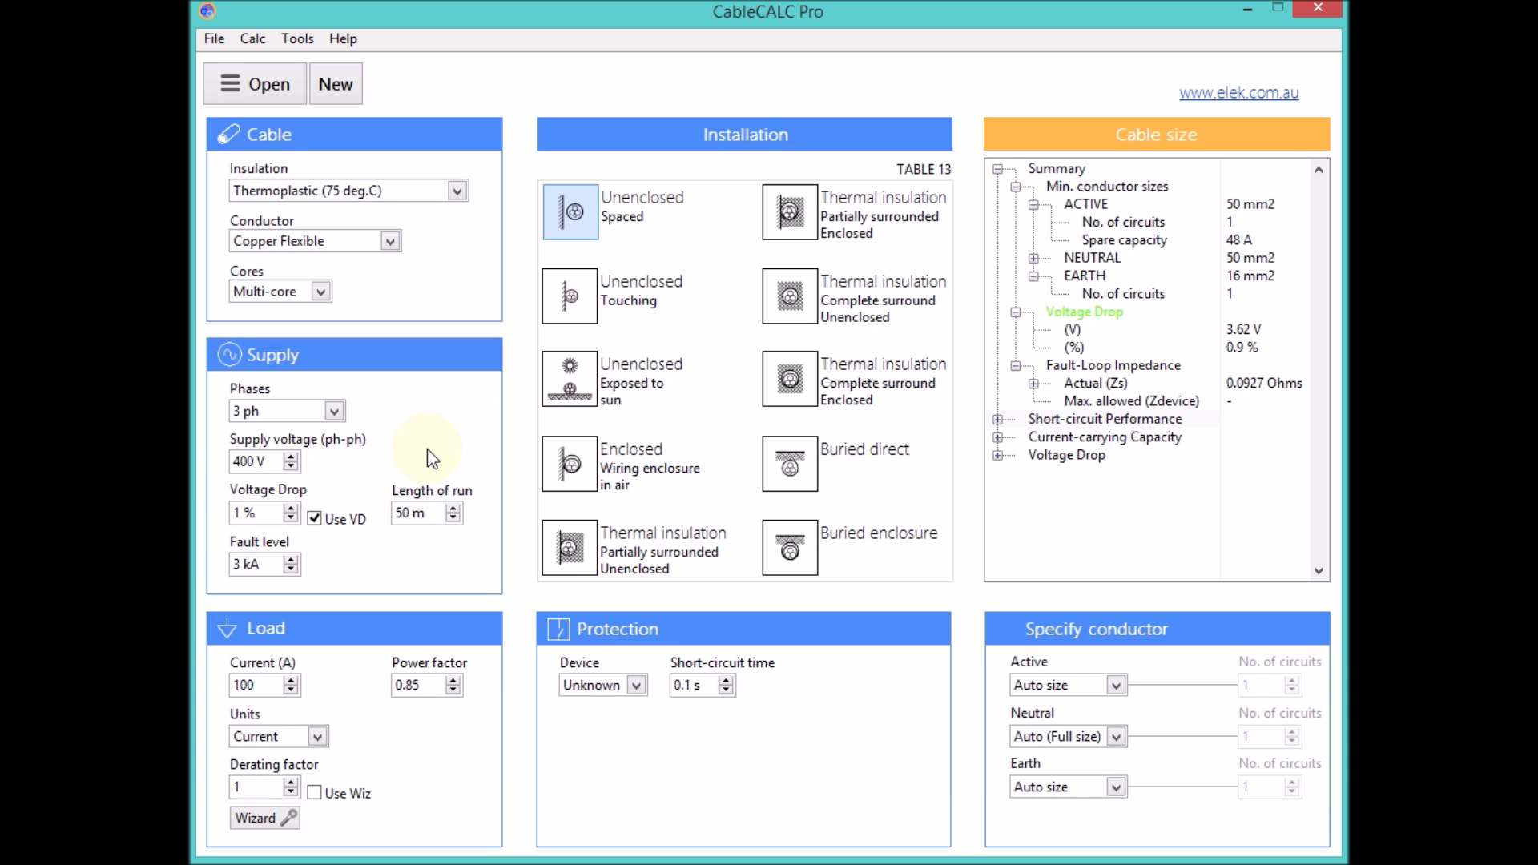
{"action": "left_click", "coordinate": [316, 519]}
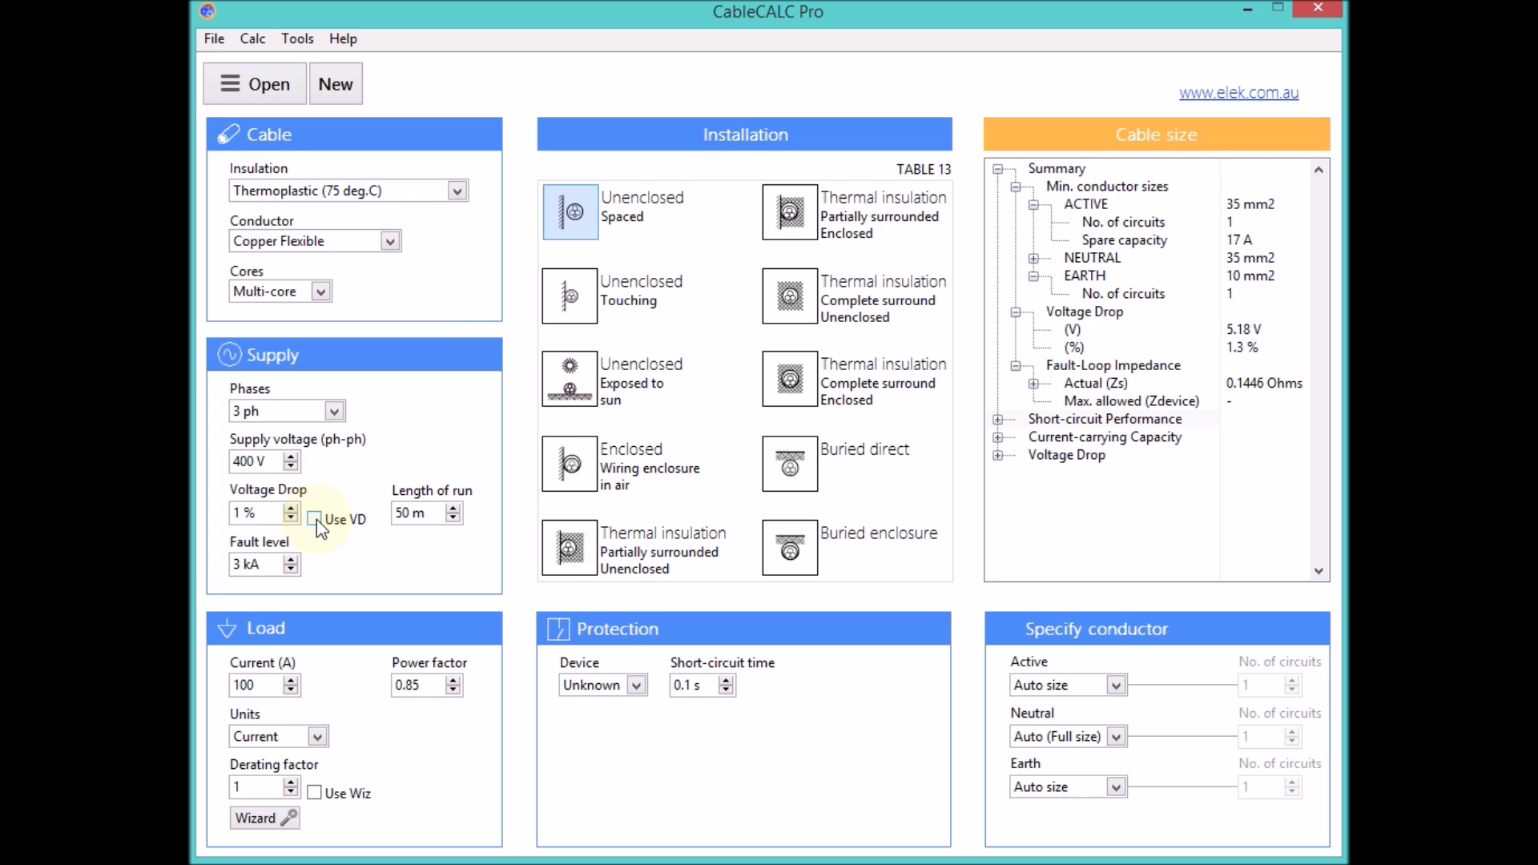
{"action": "double_click", "coordinate": [407, 685]}
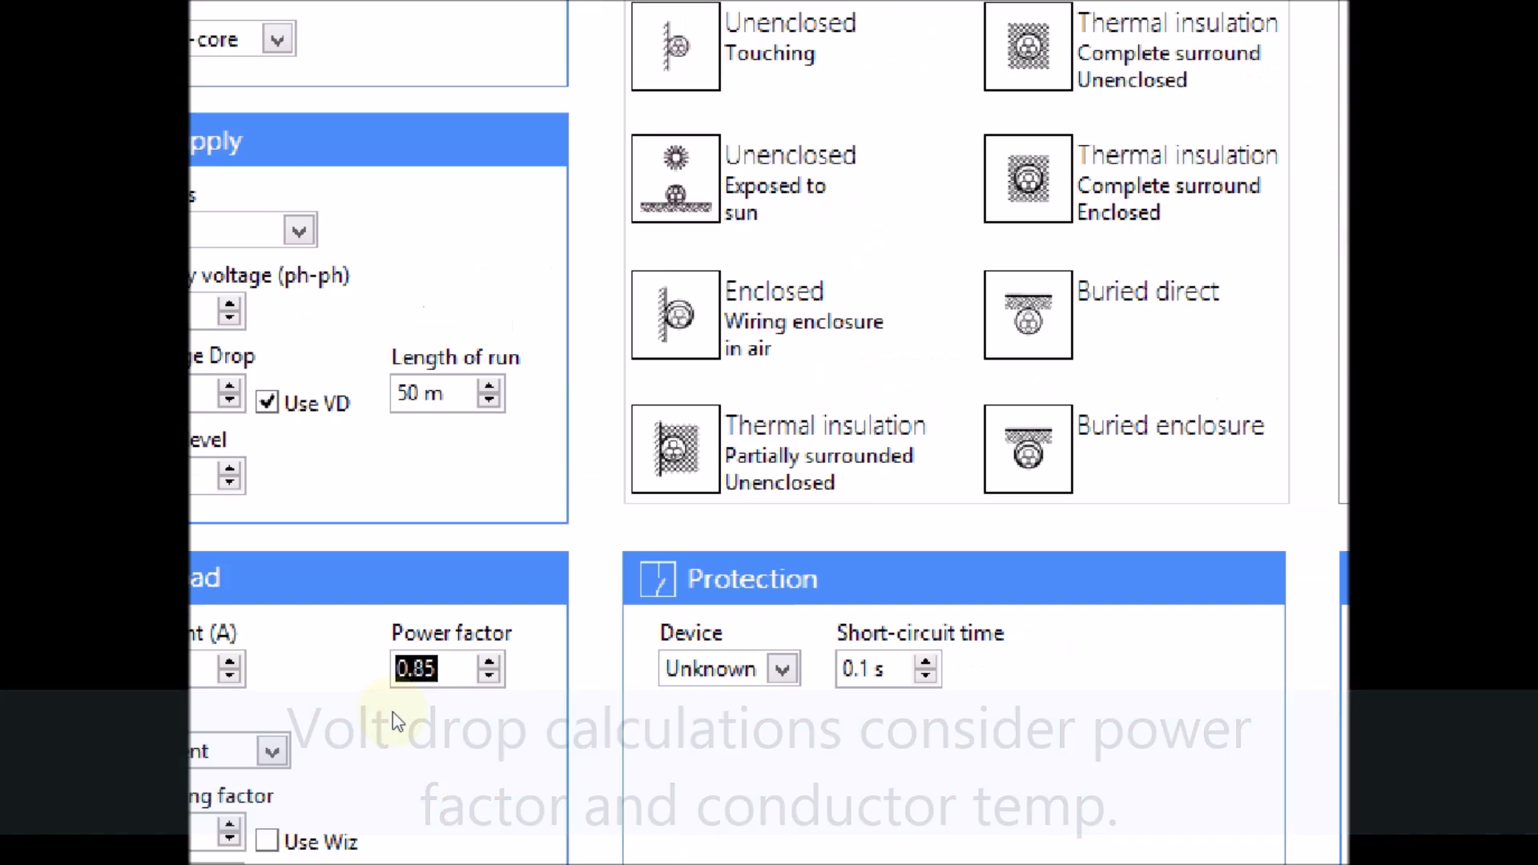
Open the Derating Wizard from the Derating factor section.
{"action": "left_click", "coordinate": [264, 818]}
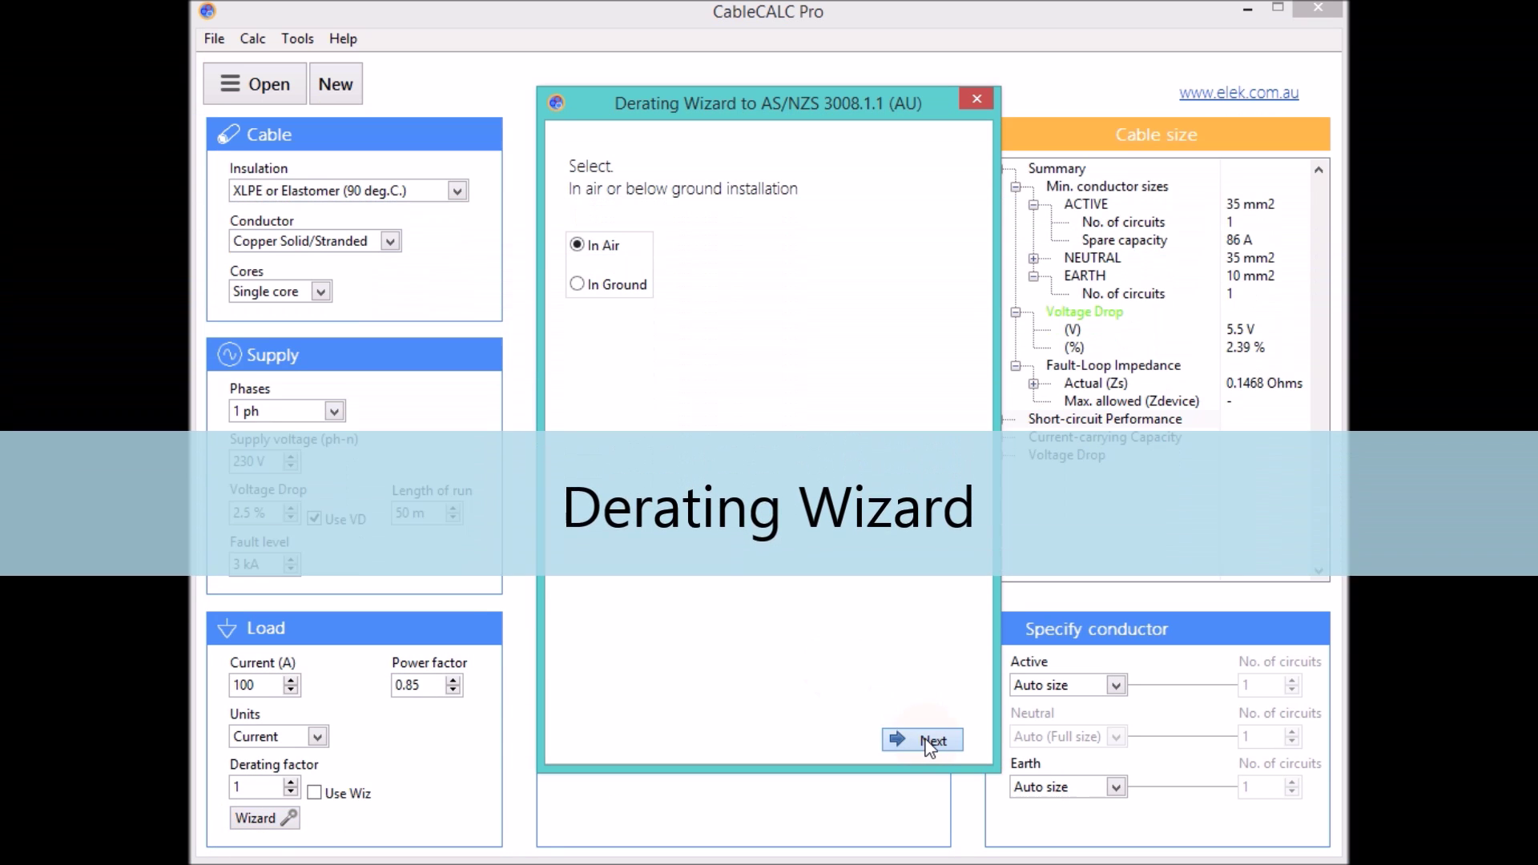
Derate for in-air touching ladder supports, 2 rows of 3 circuits at 45 deg.C, accepting factor 0.83.
{"action": "left_click", "coordinate": [921, 739]}
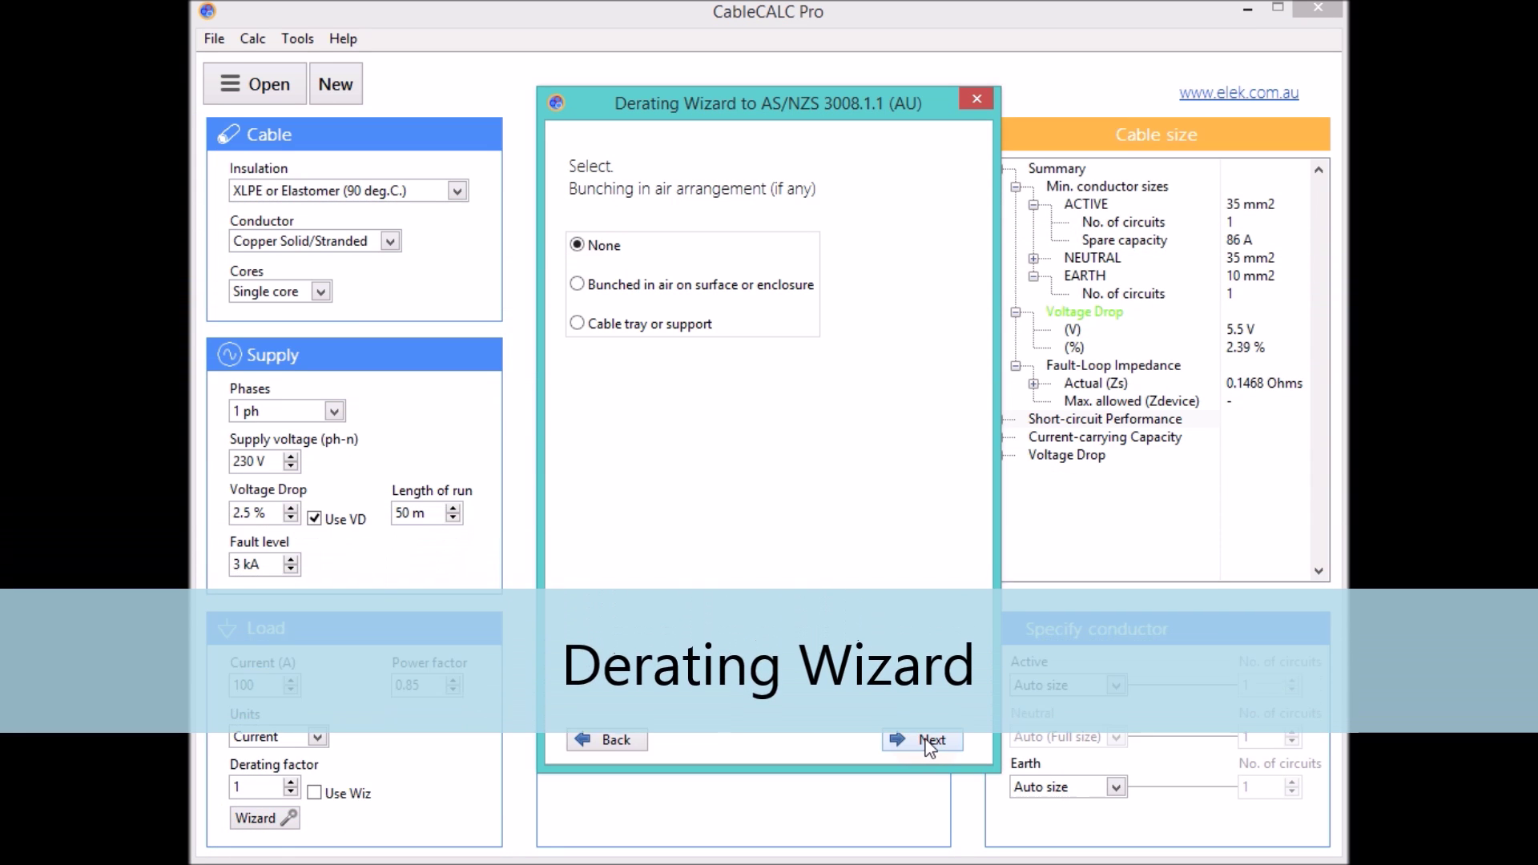
{"action": "left_click", "coordinate": [578, 324]}
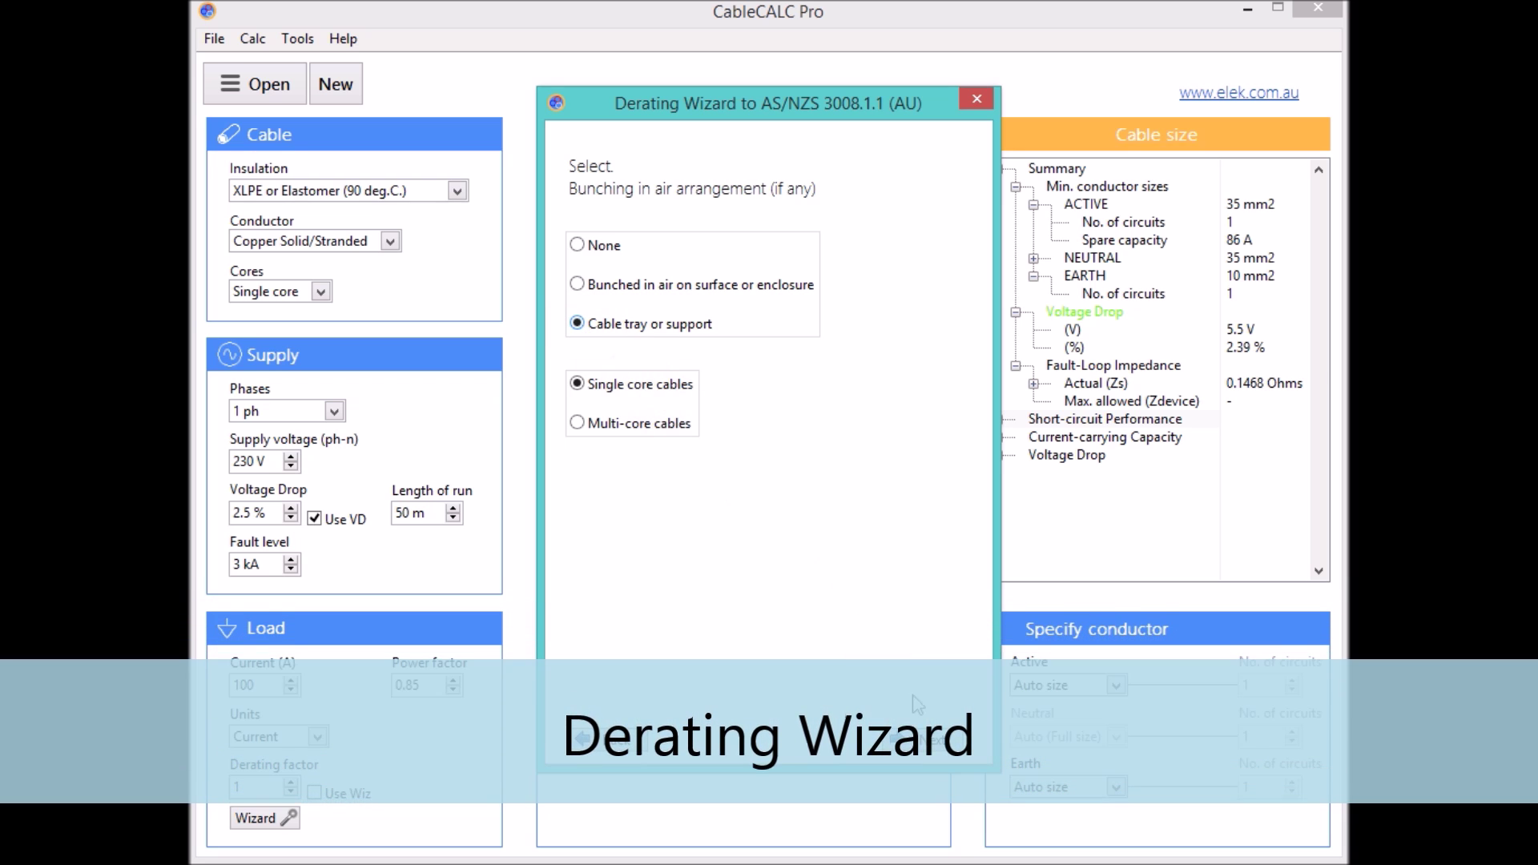
{"action": "left_click", "coordinate": [928, 745]}
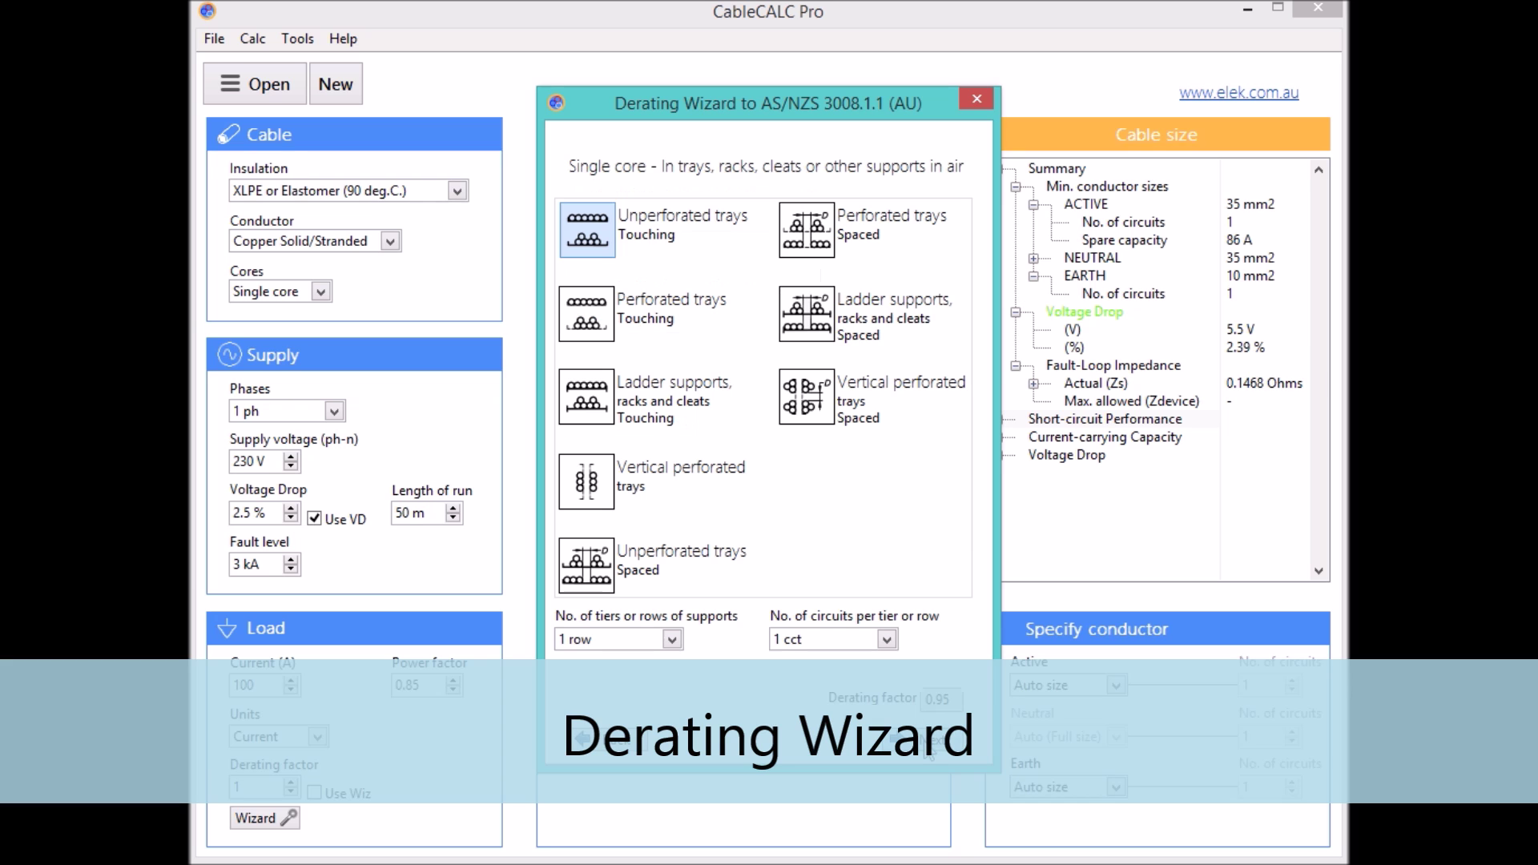
{"action": "left_click", "coordinate": [593, 405]}
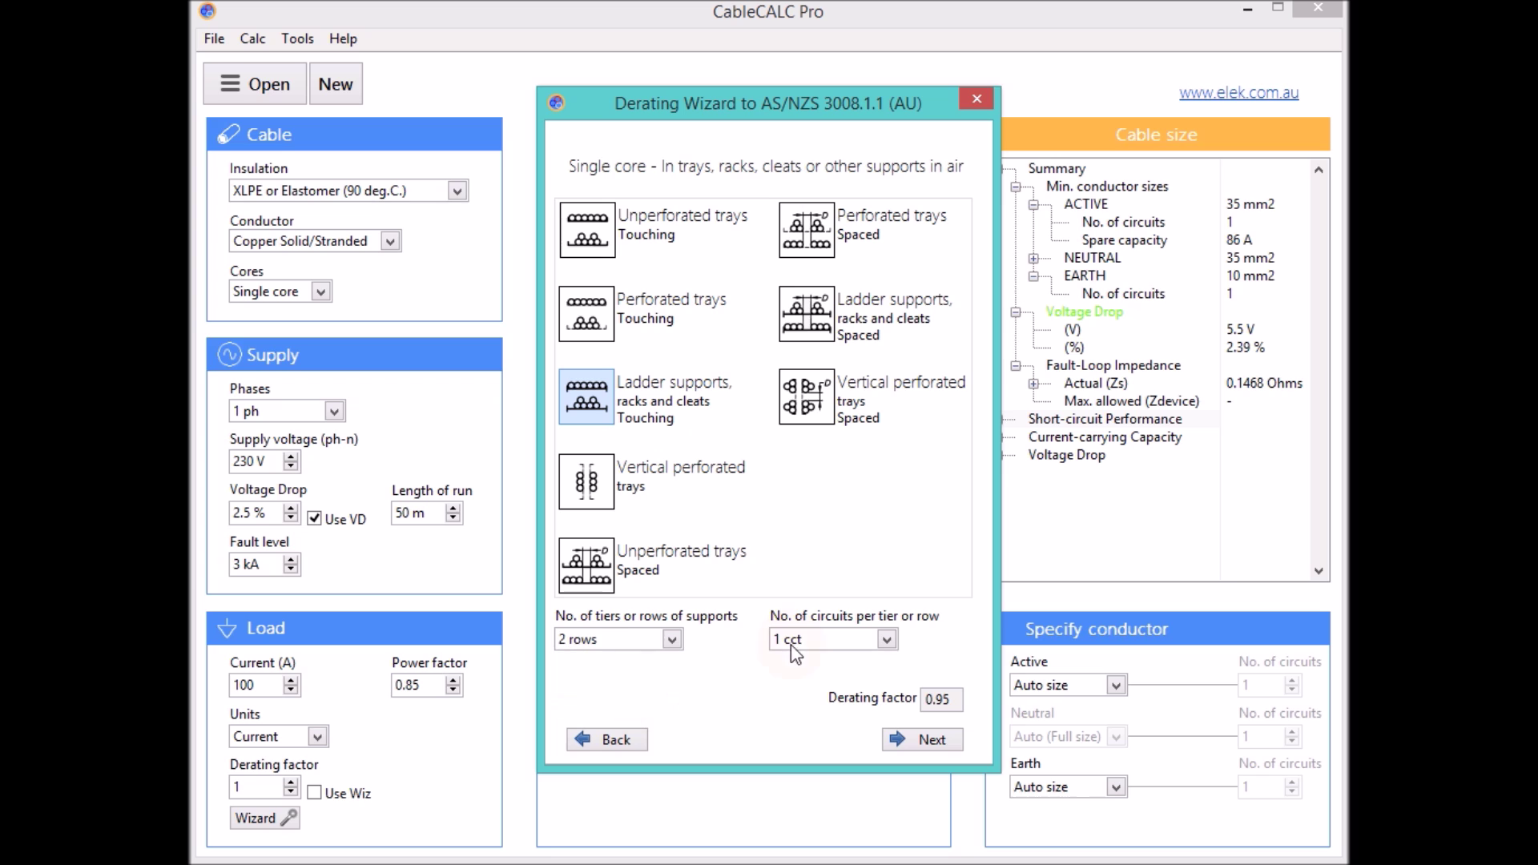
{"action": "left_click", "coordinate": [929, 741]}
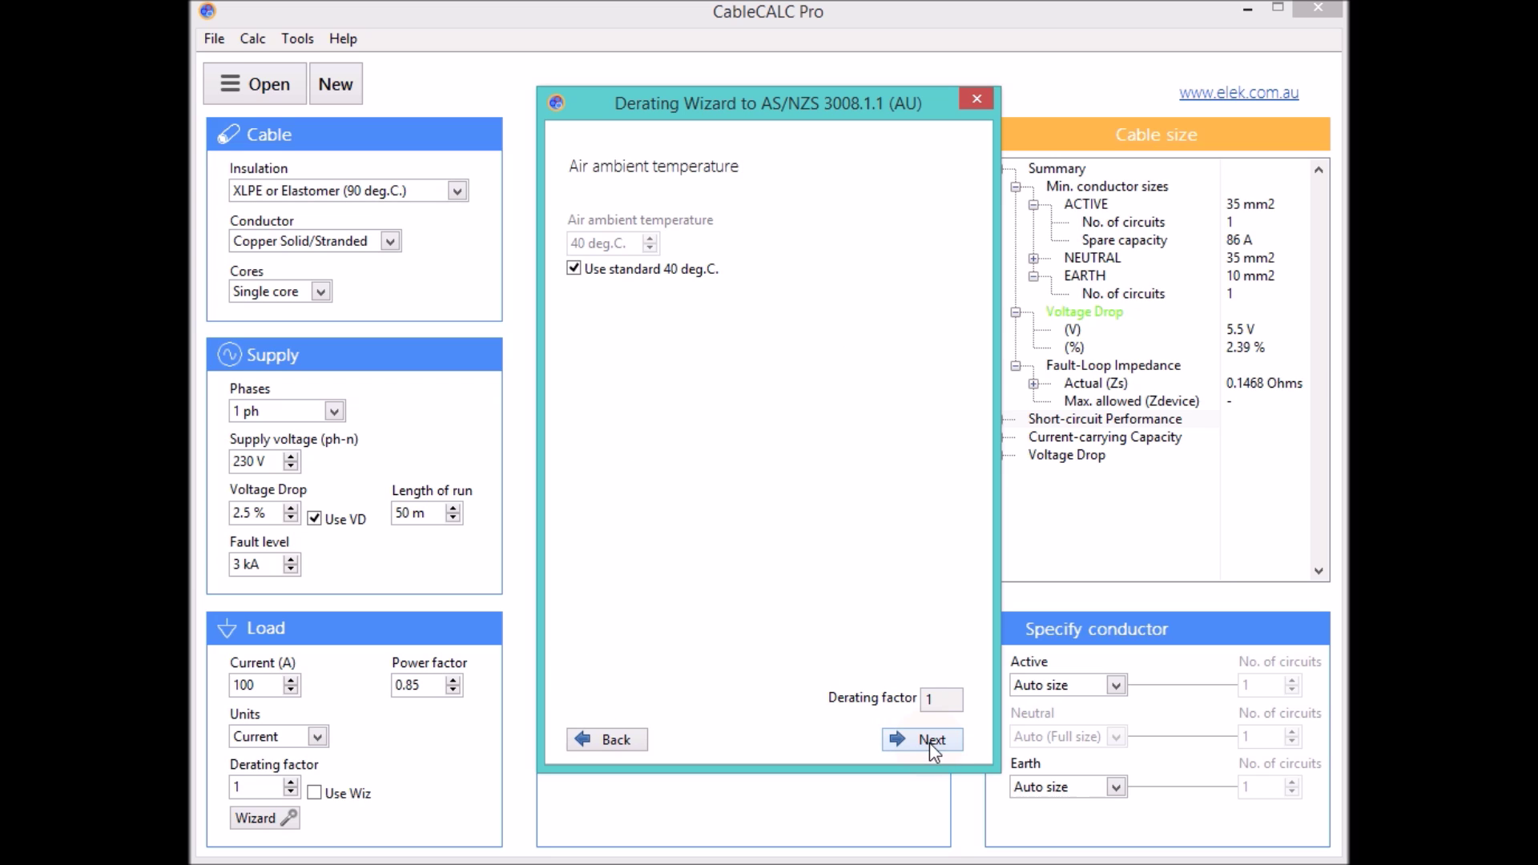
{"action": "left_click", "coordinate": [574, 268]}
{"action": "left_click", "coordinate": [650, 238]}
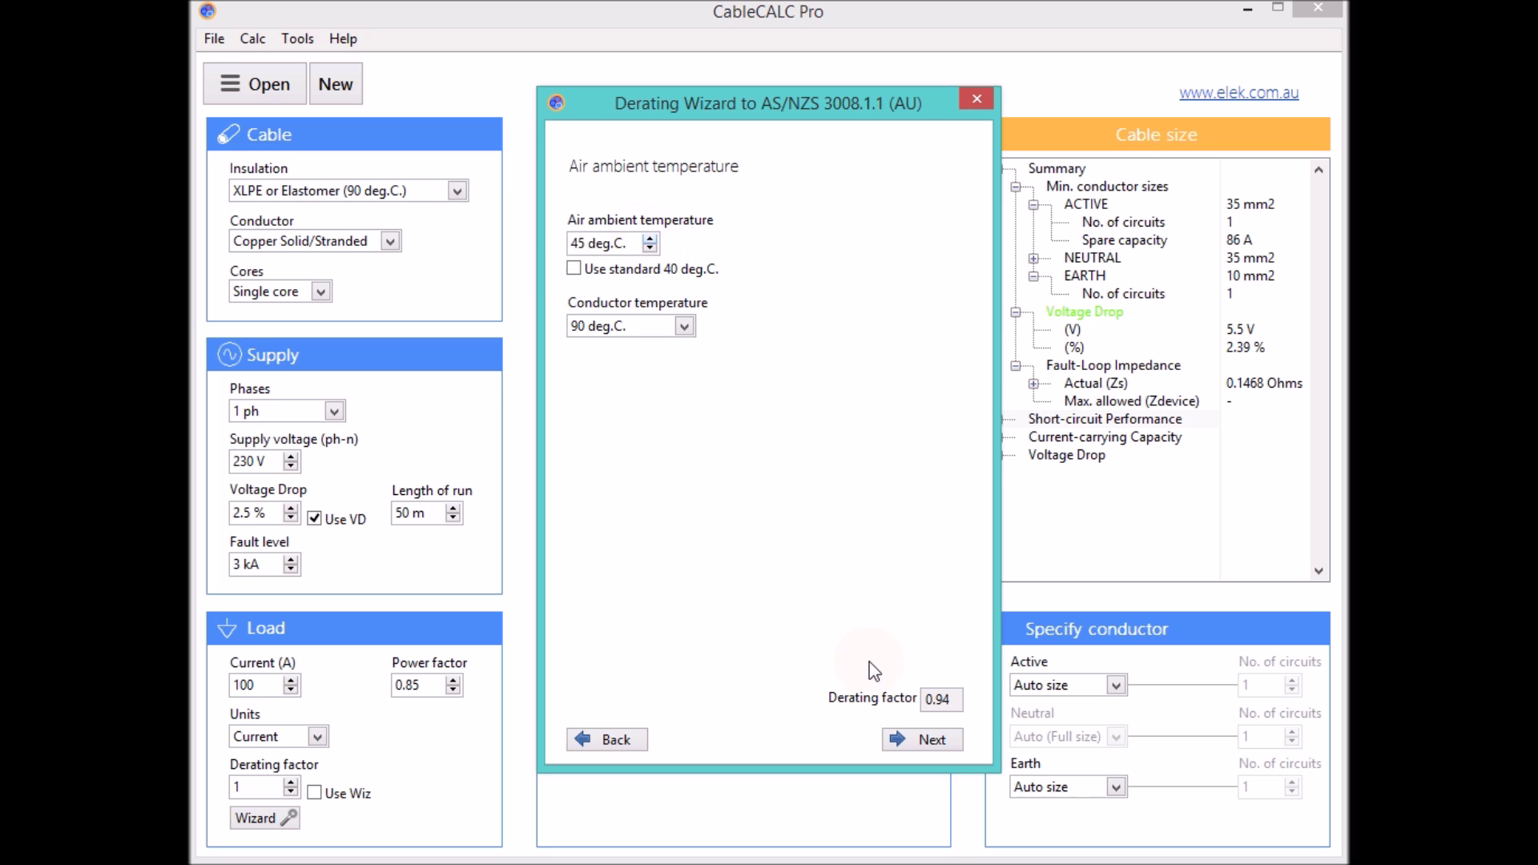
{"action": "left_click", "coordinate": [922, 743]}
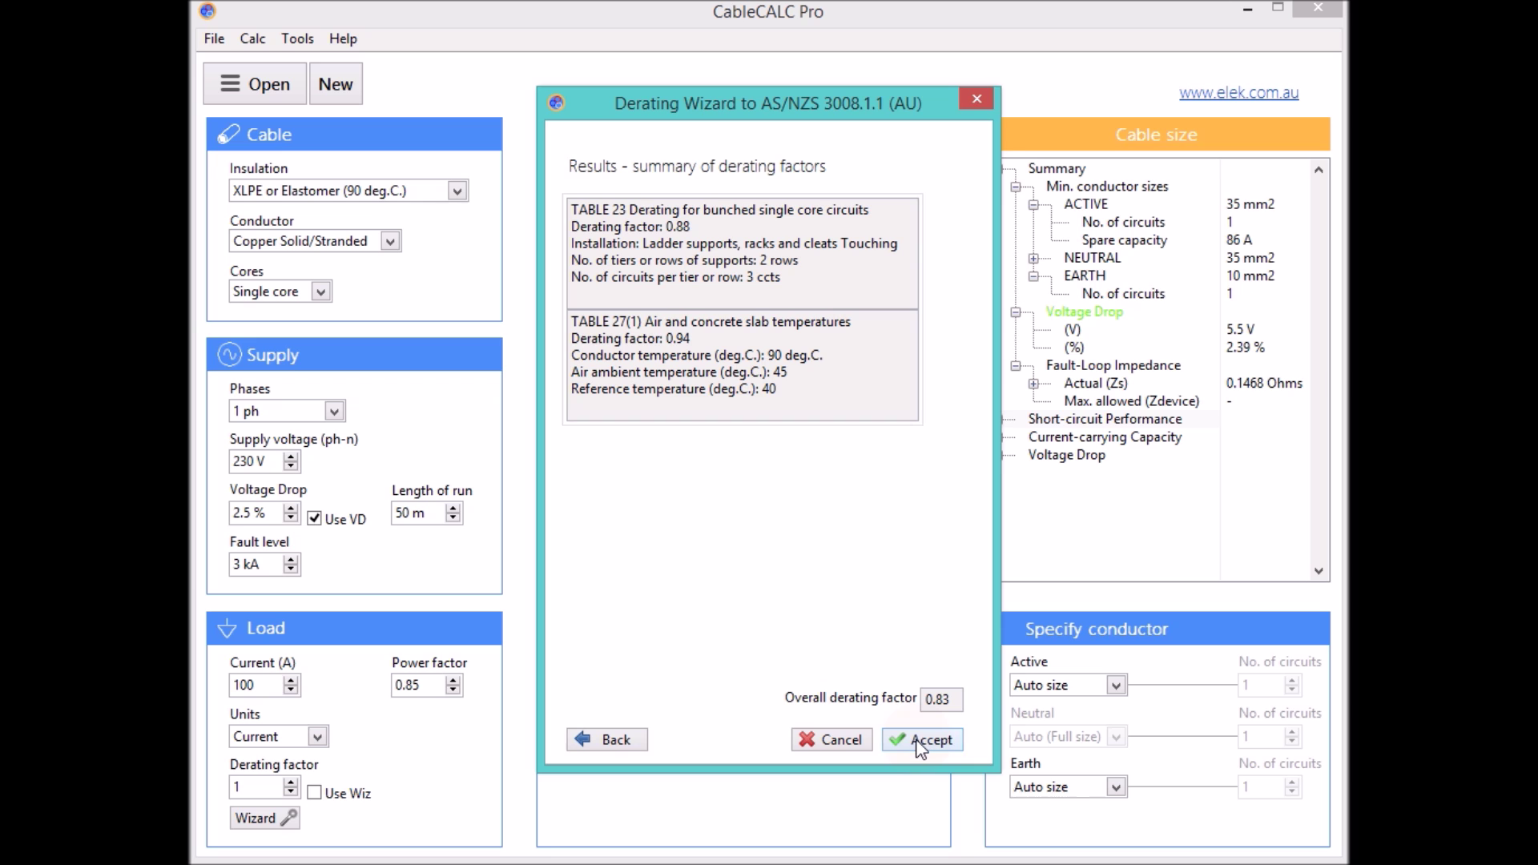
{"action": "left_click", "coordinate": [924, 743]}
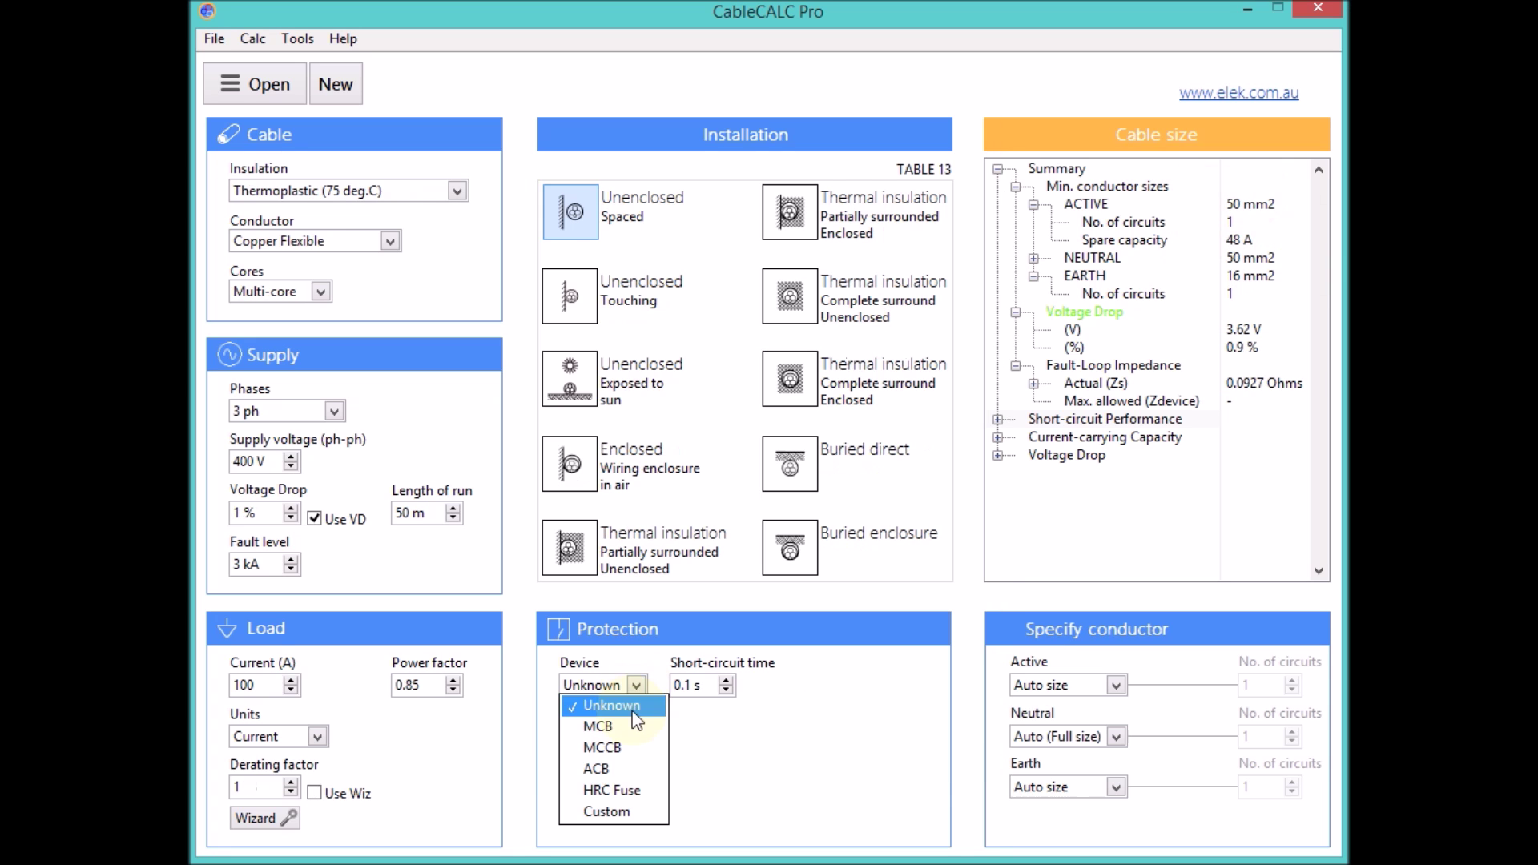
Compare protective devices: MCB with its trip curve list, then HRC Fuse, then MCCB.
{"action": "left_click", "coordinate": [633, 726]}
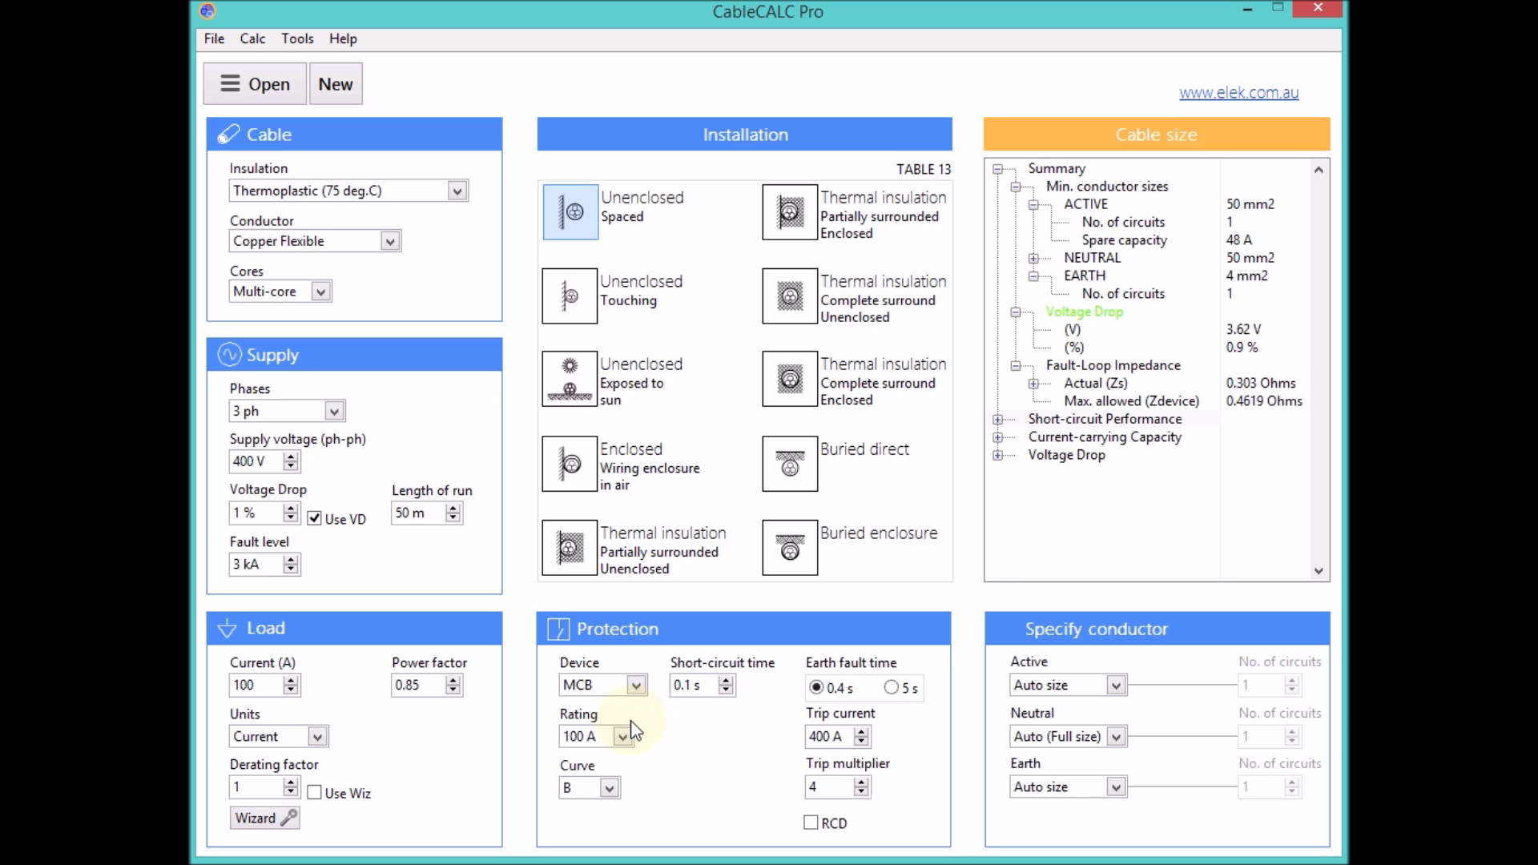
{"action": "left_click", "coordinate": [611, 790]}
{"action": "left_click", "coordinate": [641, 793]}
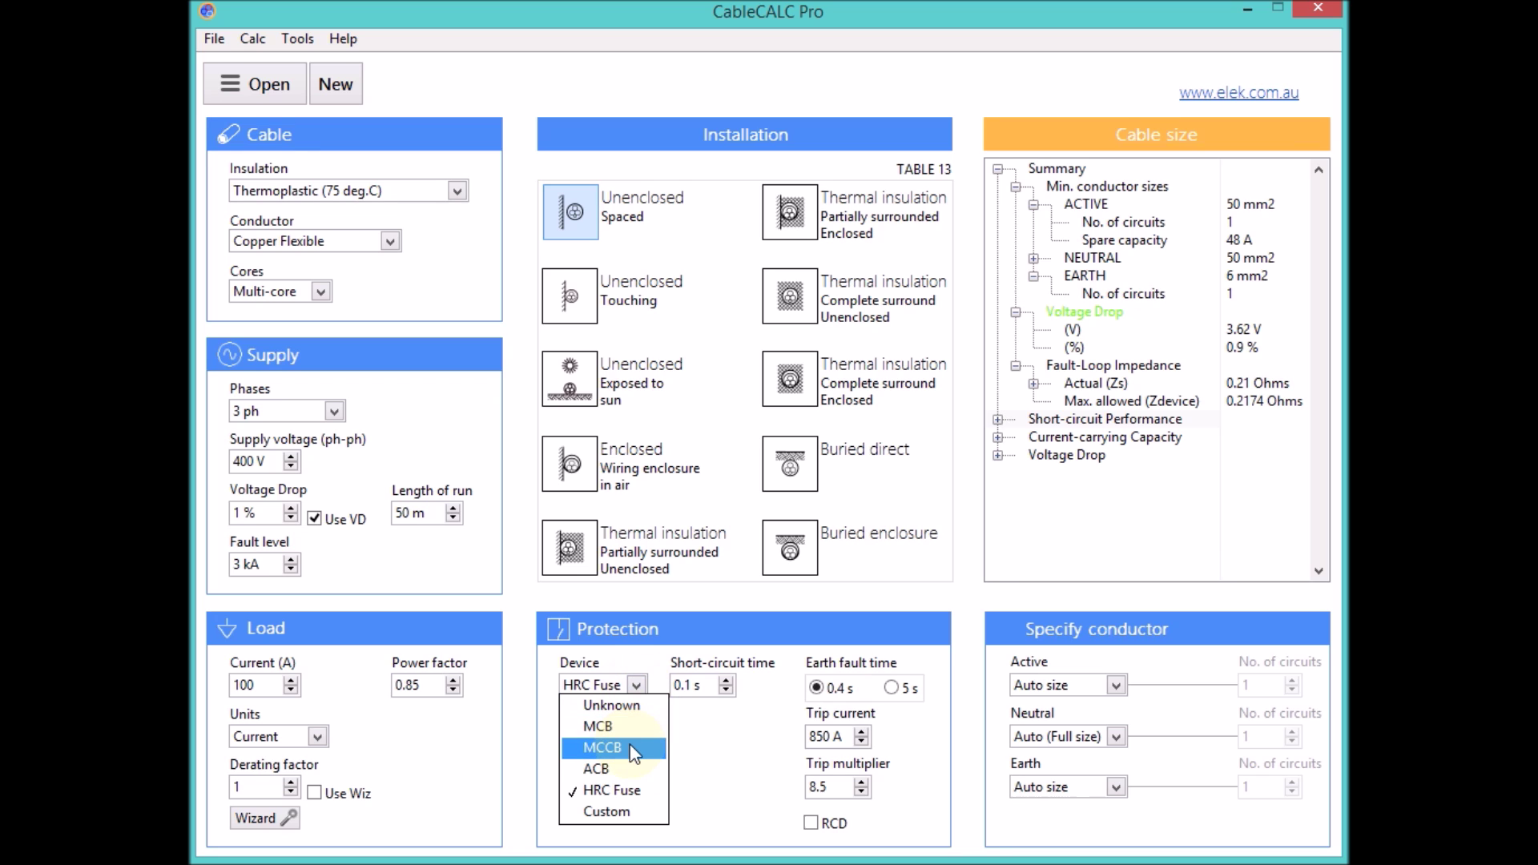
{"action": "left_click", "coordinate": [631, 748]}
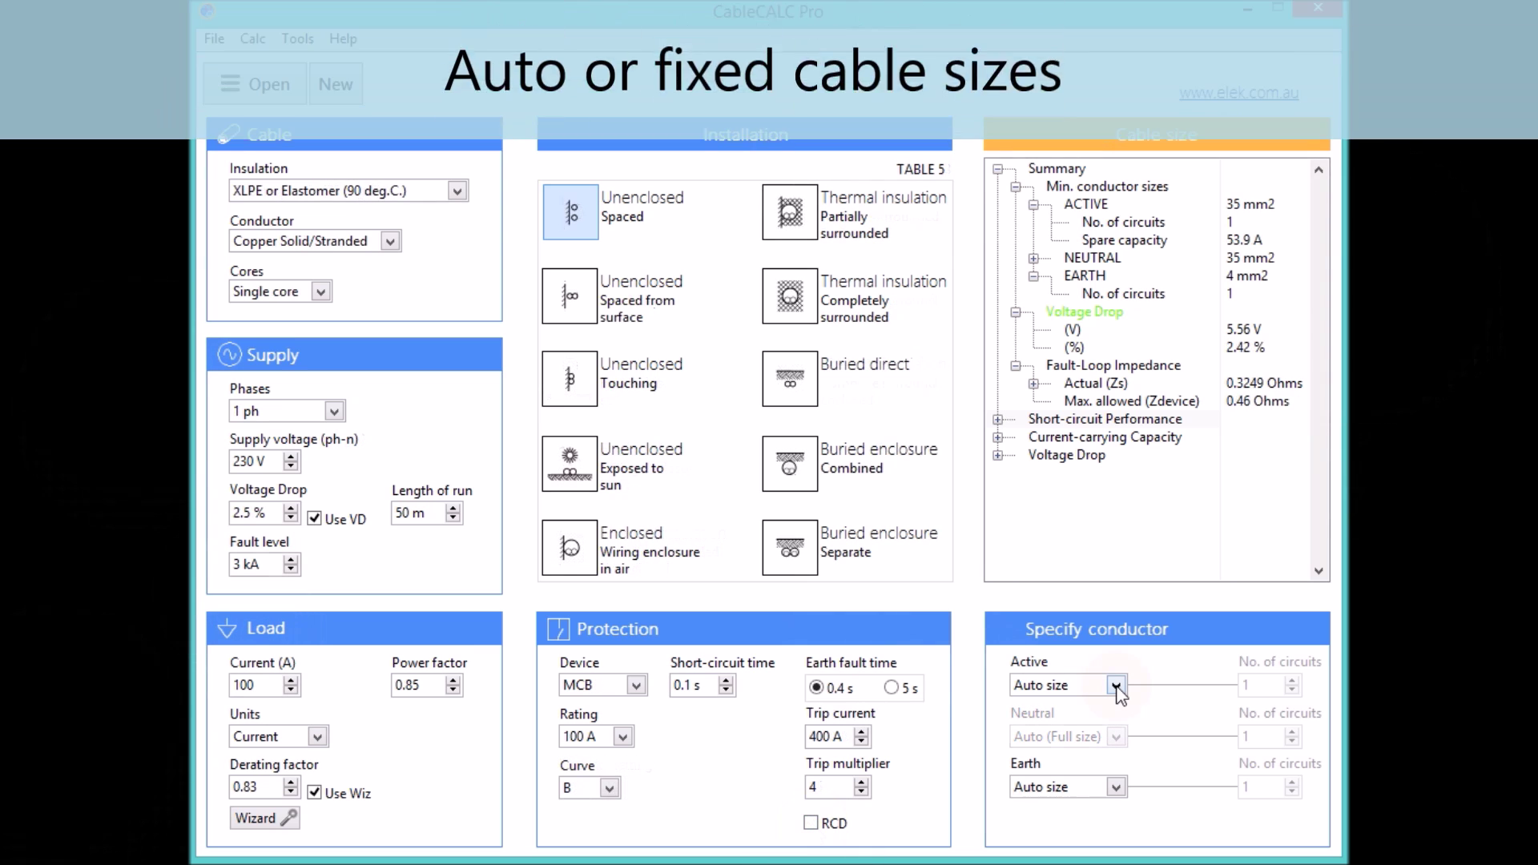
Fix the active conductor size at 25 mm2.
{"action": "left_click", "coordinate": [1115, 686]}
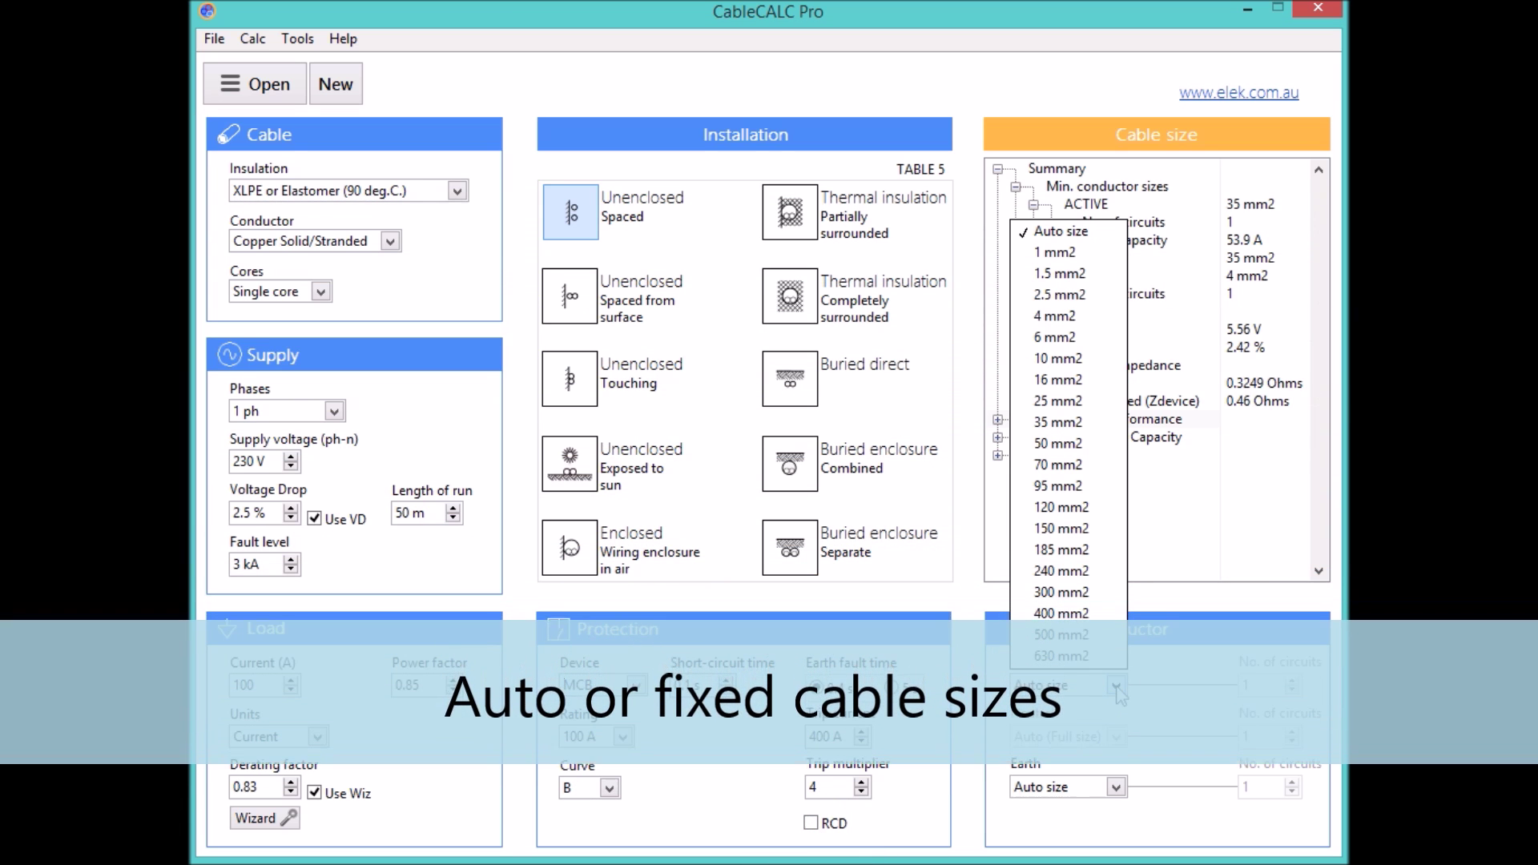
{"action": "left_click", "coordinate": [1082, 407]}
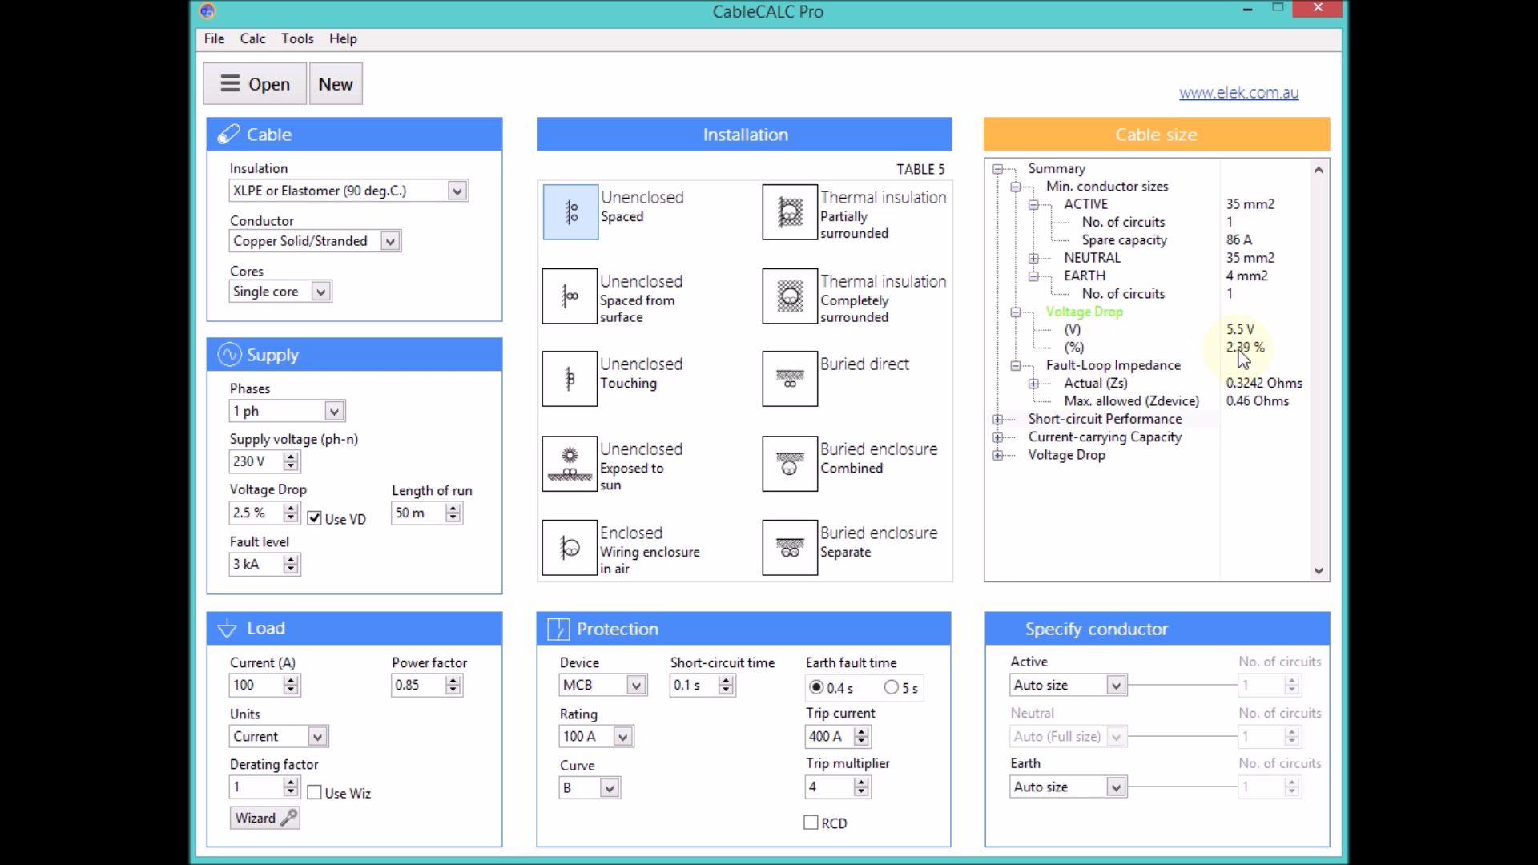
Collapse Voltage Drop, toggle the Zs impedance rows, and expand current-carrying capacity down to its table reference.
{"action": "left_click", "coordinate": [997, 454]}
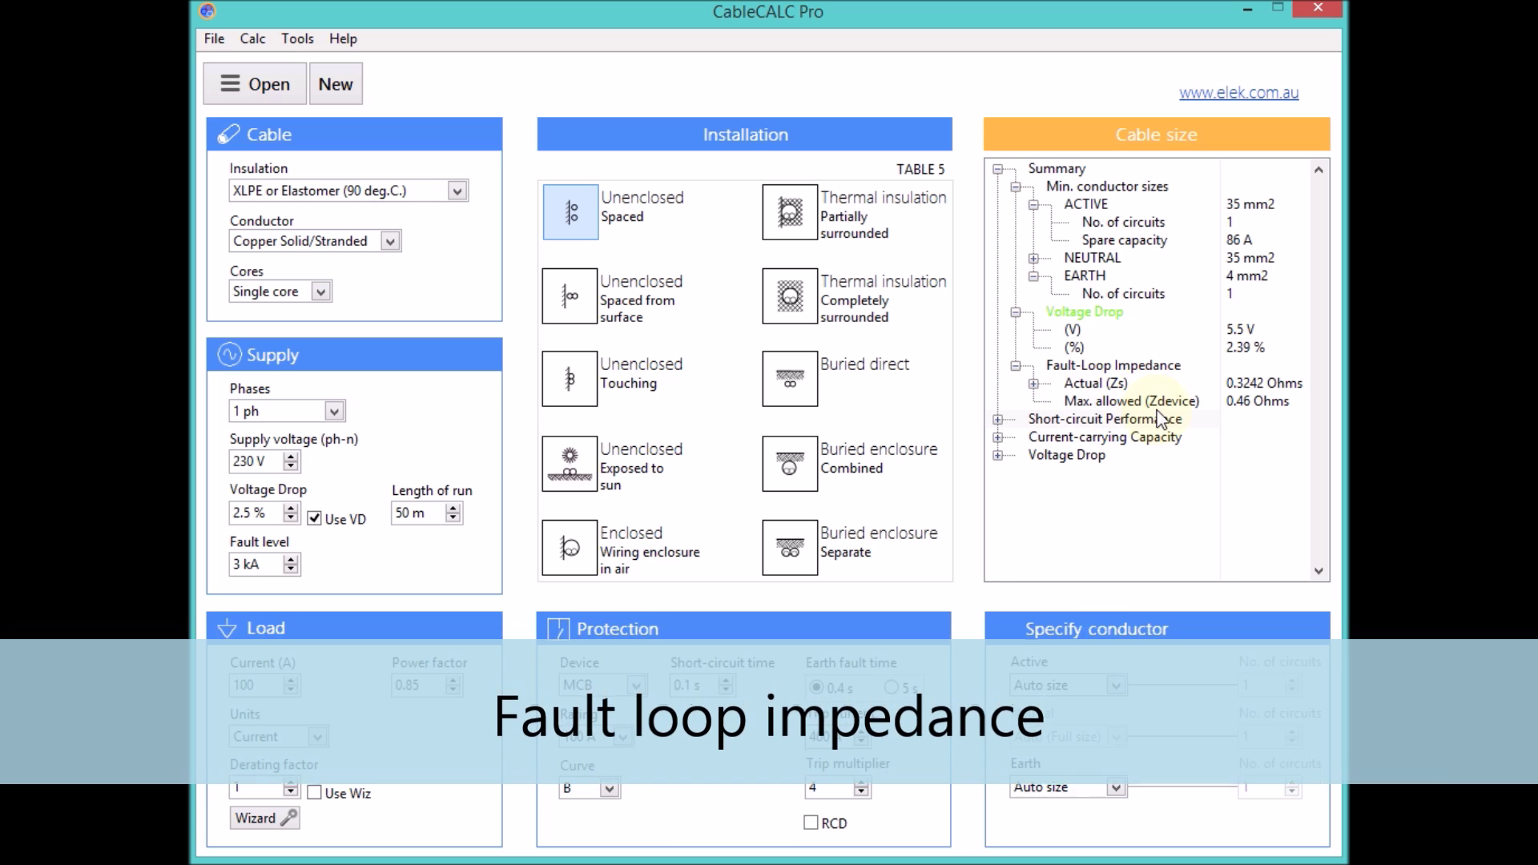
{"action": "left_click", "coordinate": [1034, 384]}
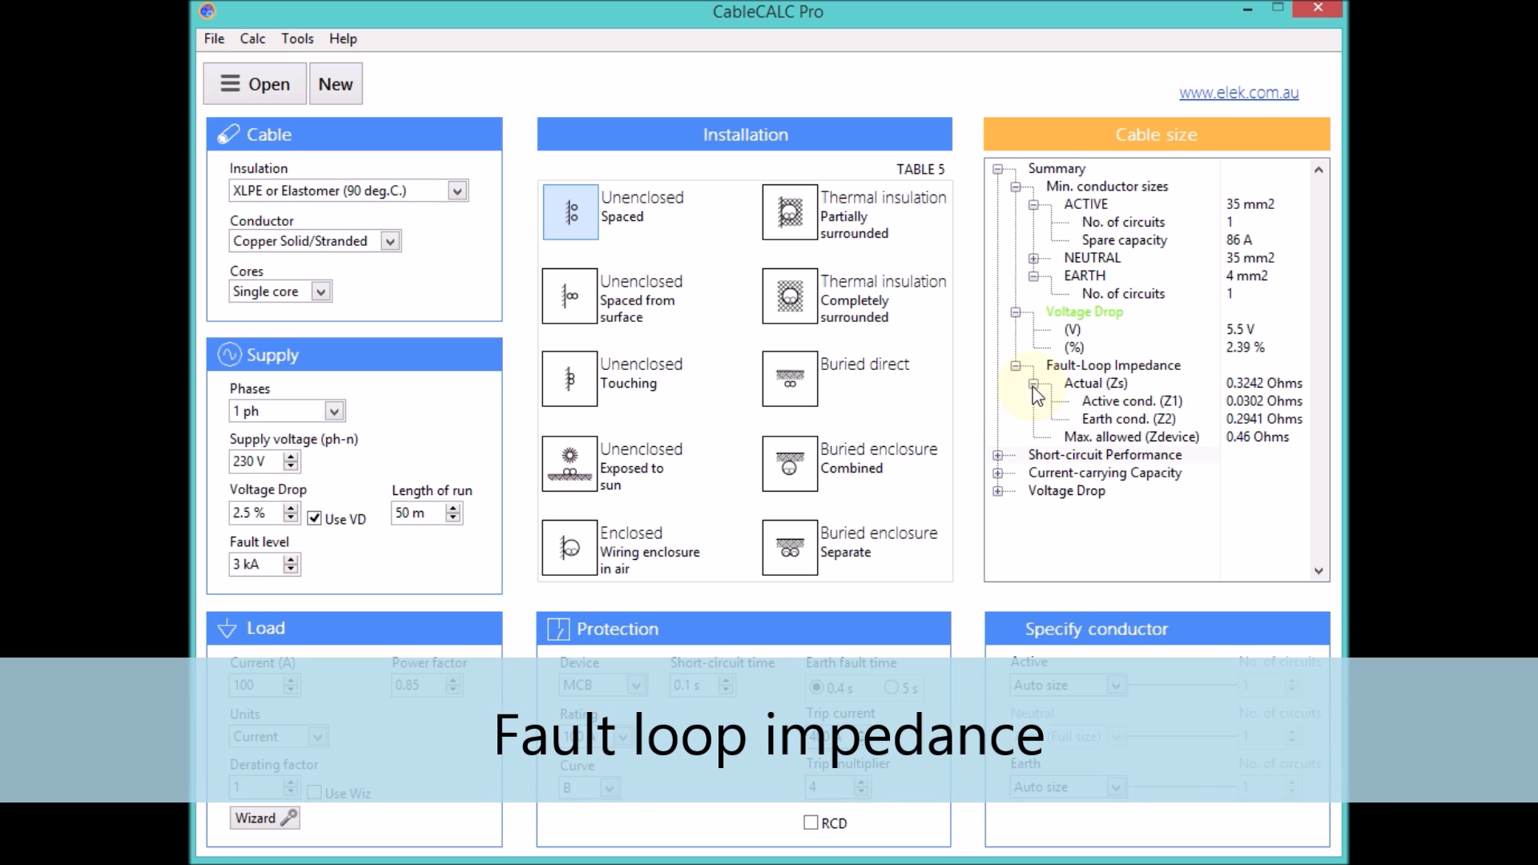
{"action": "left_click", "coordinate": [1034, 384]}
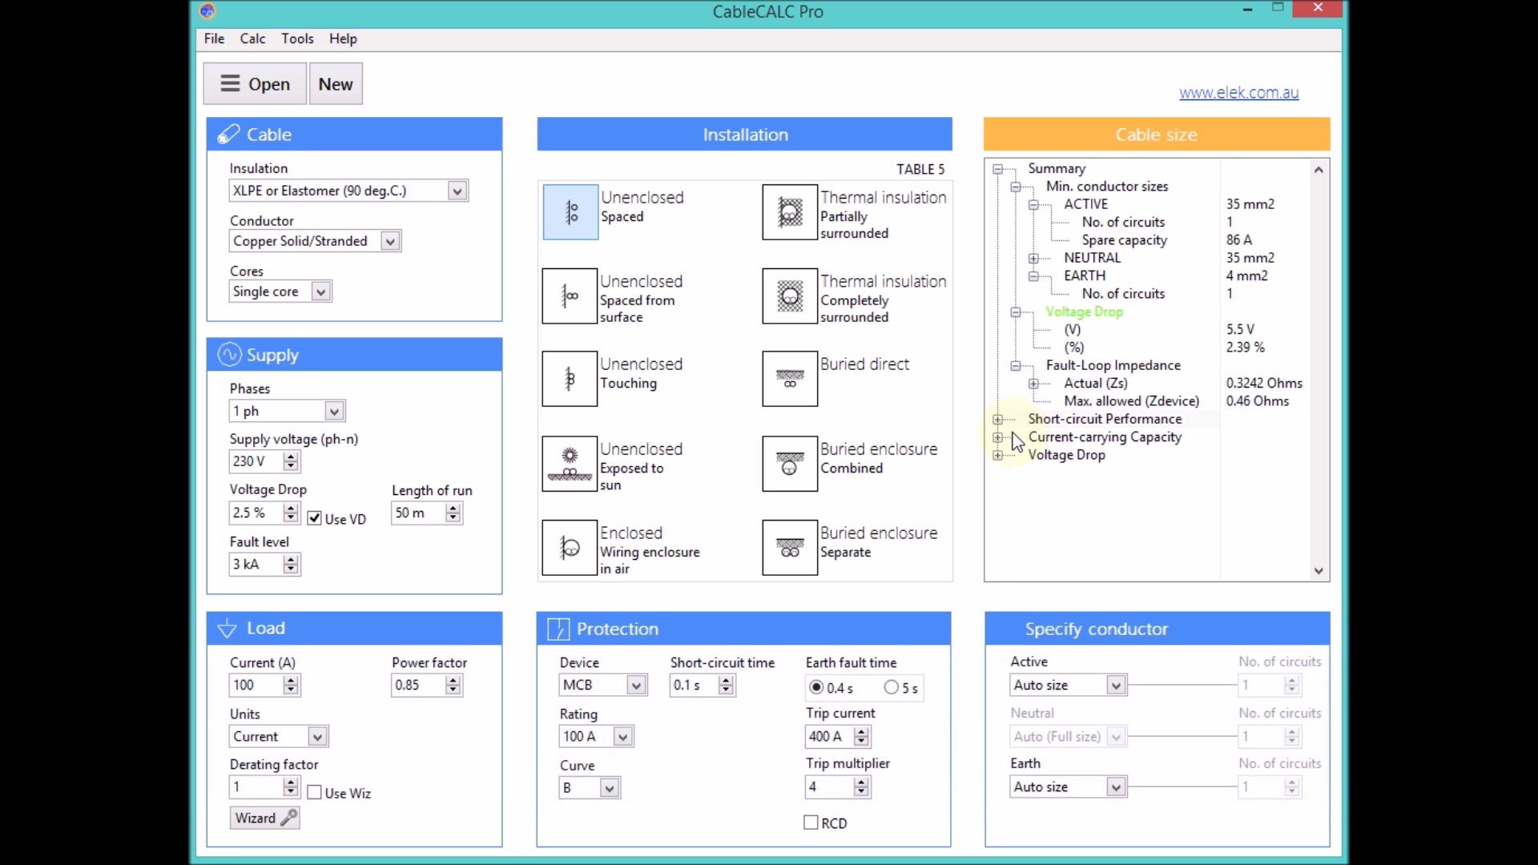
{"action": "left_click", "coordinate": [998, 437]}
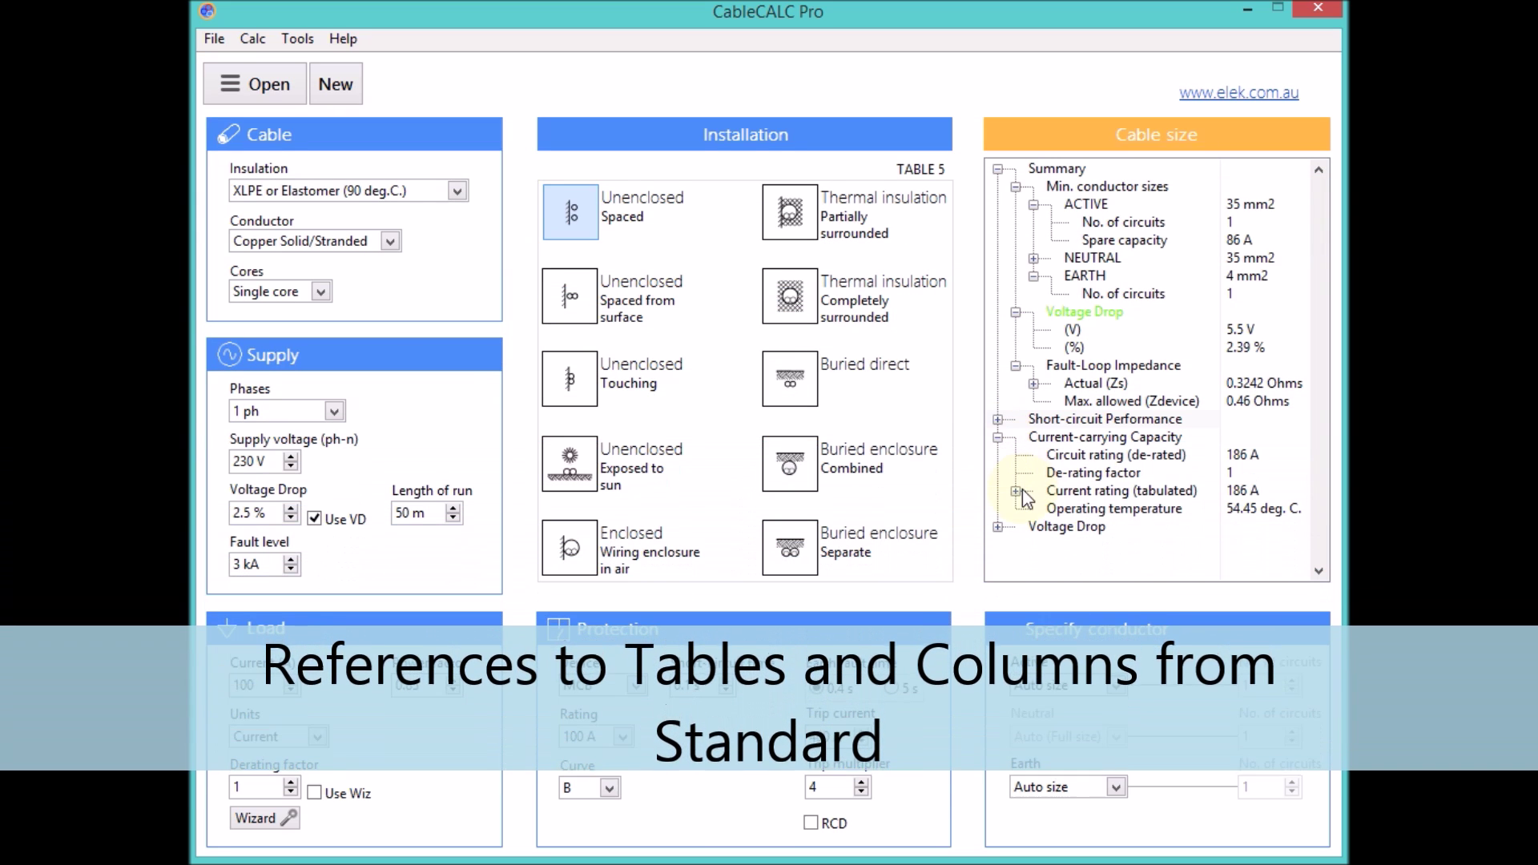
{"action": "left_click", "coordinate": [1016, 490]}
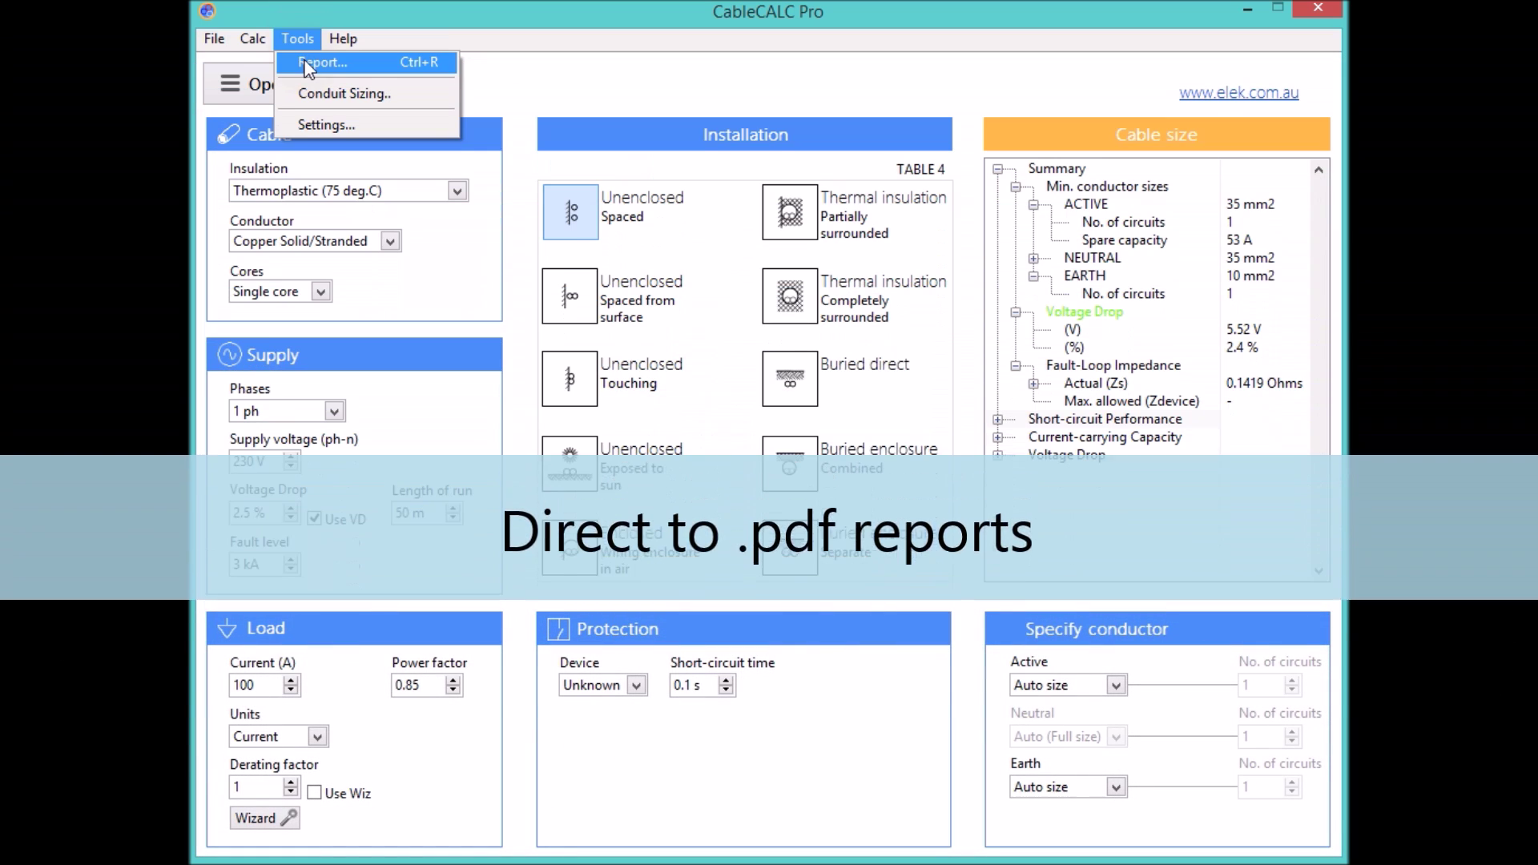
Enter Demo in the report's Project Name and Job No. fields and generate the PDF.
{"action": "left_click", "coordinate": [305, 59]}
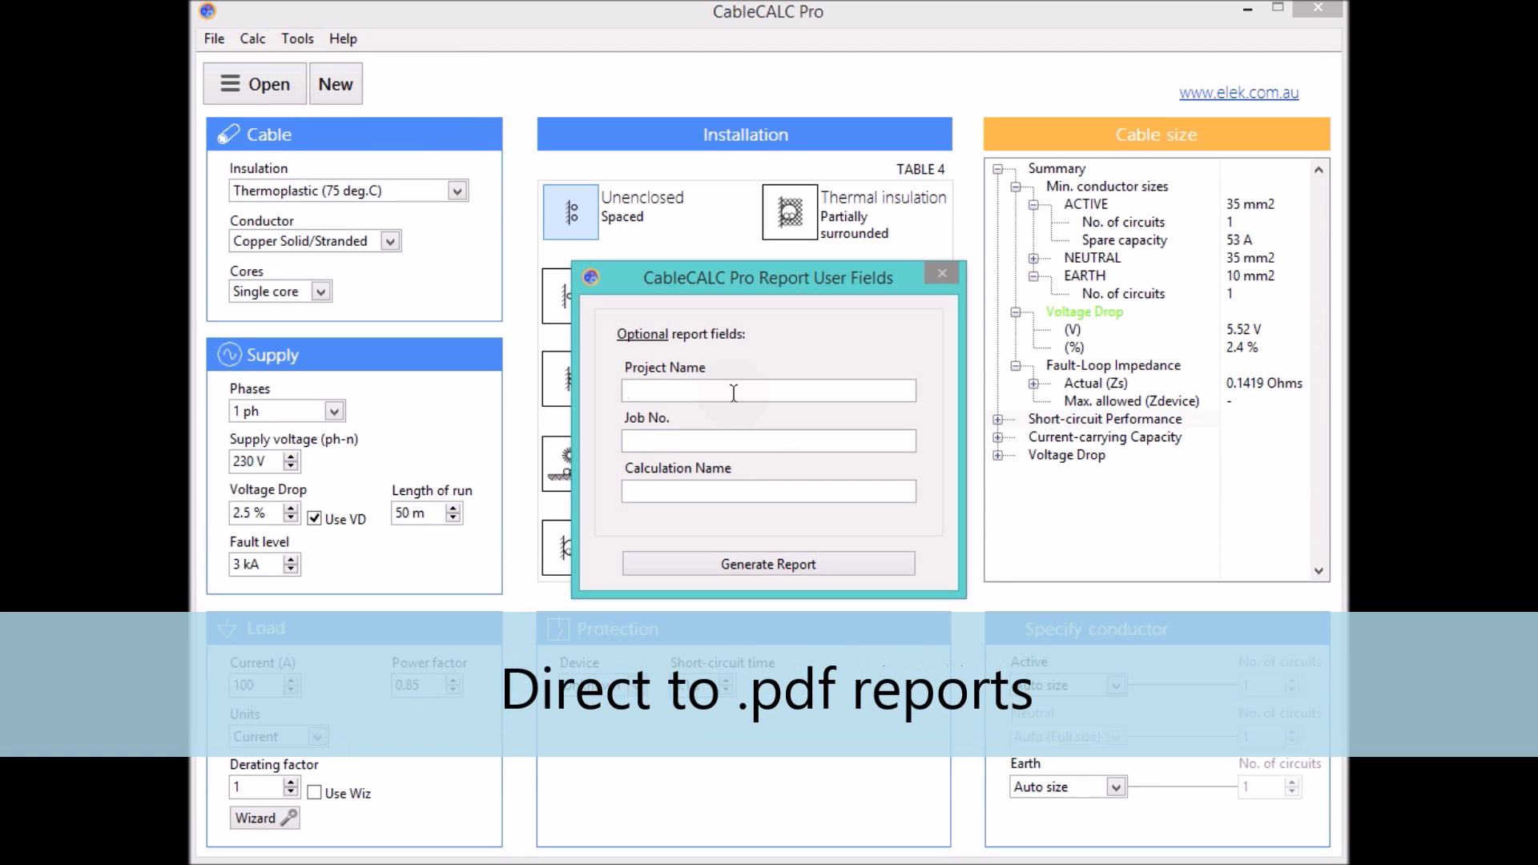
{"action": "type", "text": "Demo"}
{"action": "key", "text": "Tab"}
{"action": "type", "text": "De"}
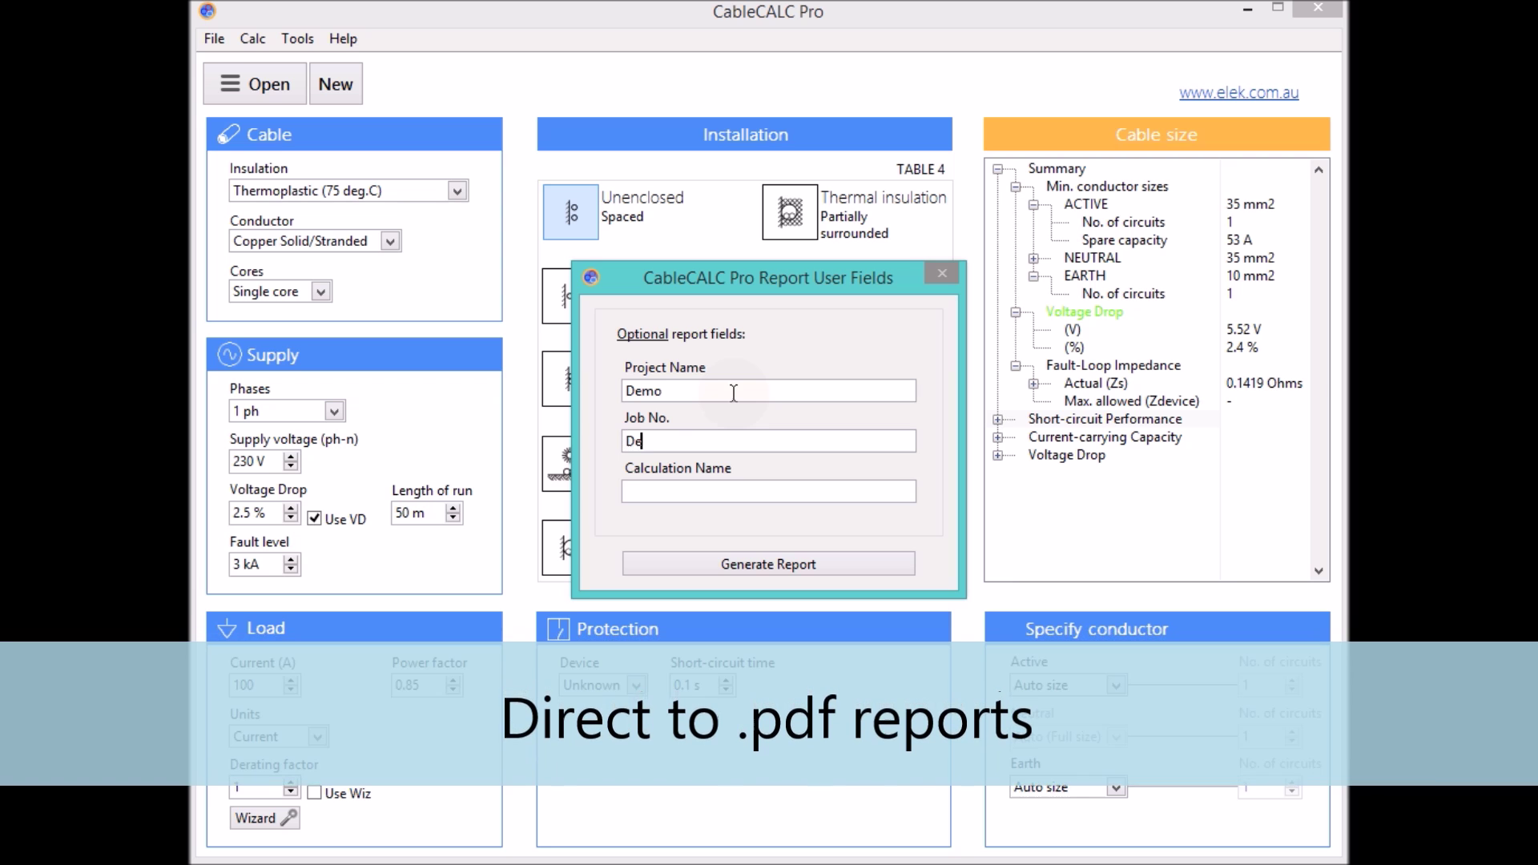
{"action": "type", "text": "Demo"}
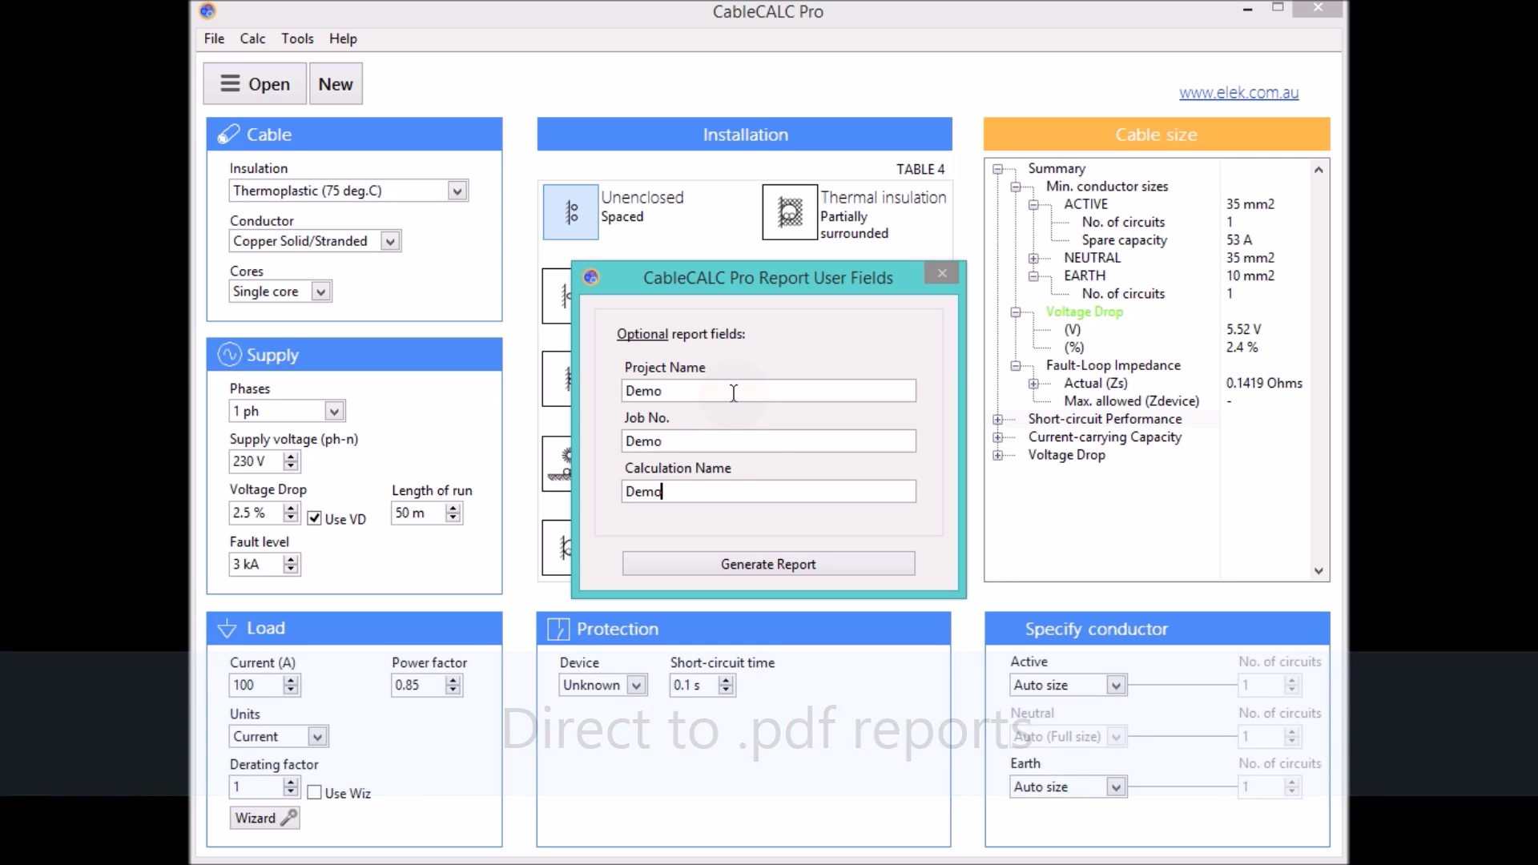
{"action": "left_click", "coordinate": [777, 559]}
Scroll the Cable Calculation.pdf report down to view Table 1 and Table 2.
{"action": "mouse_move", "coordinate": [1320, 221]}
{"action": "left_mouse_down"}
{"action": "mouse_move", "coordinate": [1334, 548]}
{"action": "mouse_move", "coordinate": [1314, 864]}
{"action": "mouse_move", "coordinate": [1314, 429]}
{"action": "mouse_move", "coordinate": [1297, 322]}
{"action": "mouse_move", "coordinate": [1314, 229]}
{"action": "left_mouse_up"}
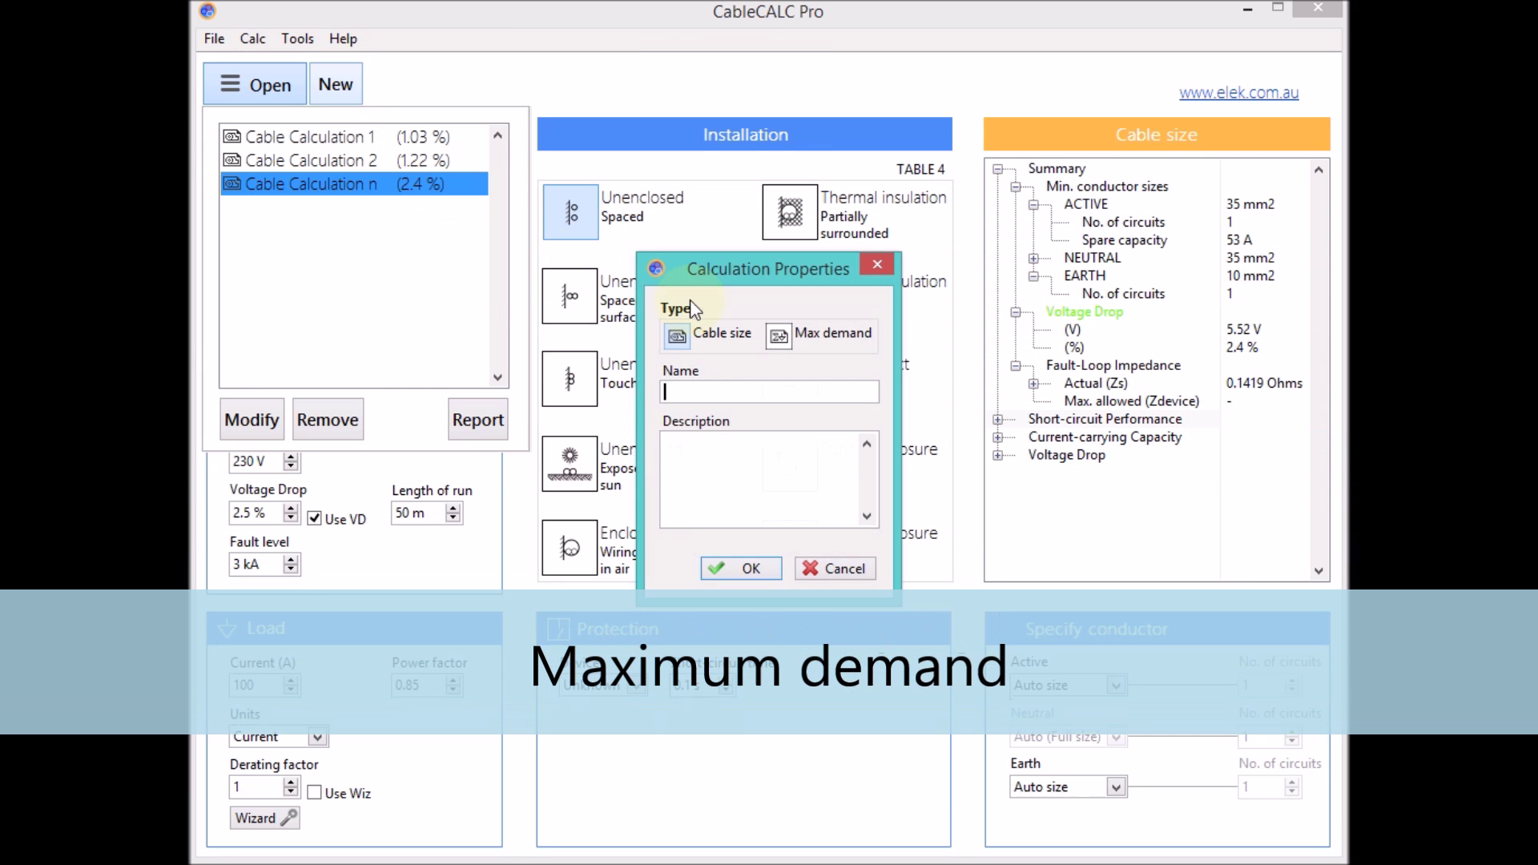
Create a new maximum demand calculation named 'Max Demand'.
{"action": "left_click", "coordinate": [781, 336]}
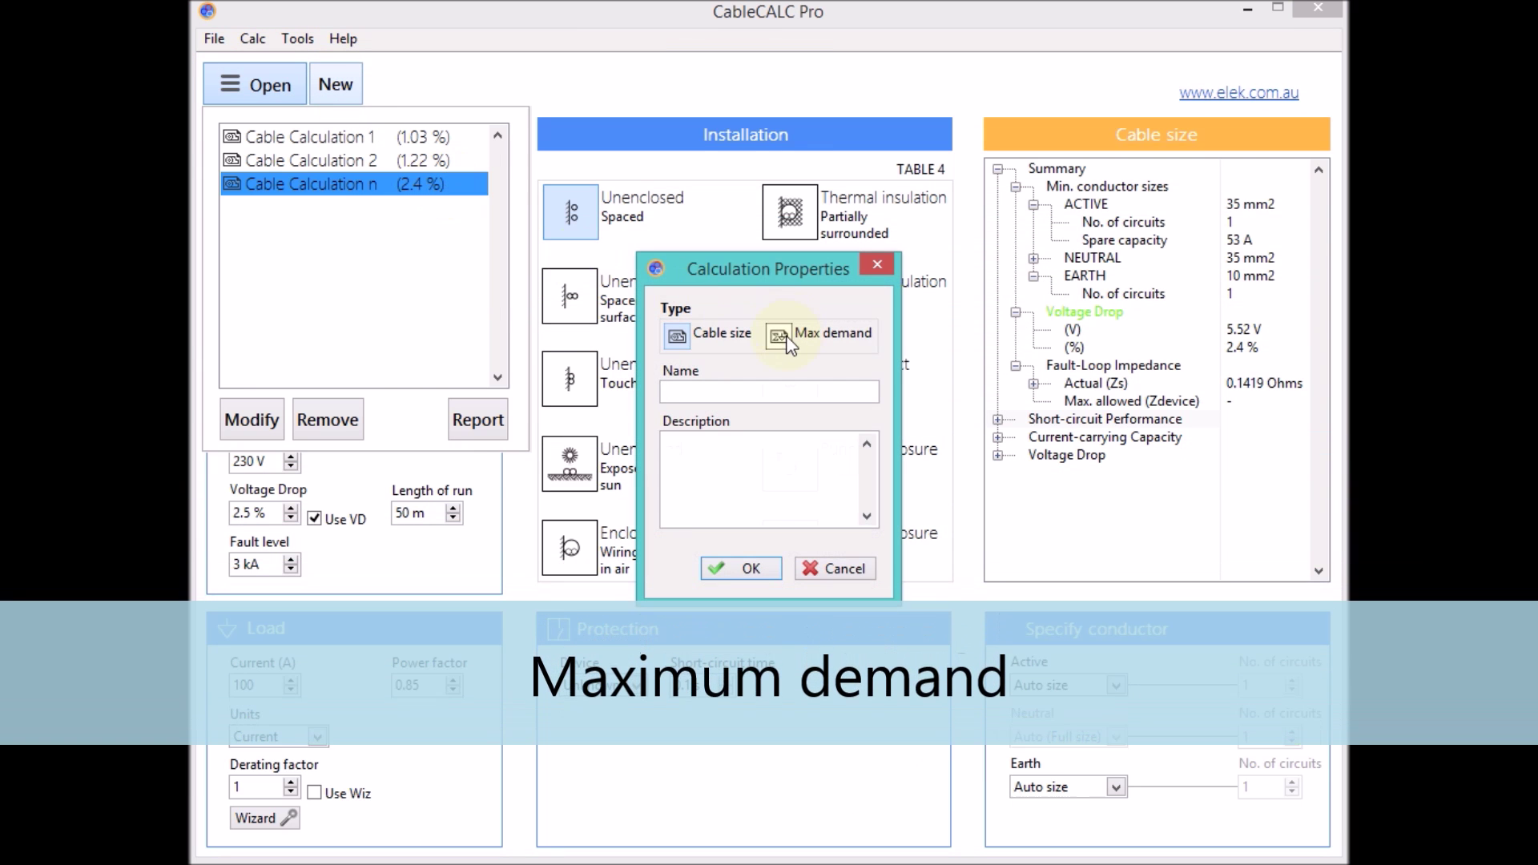
{"action": "type", "text": "Max Demand"}
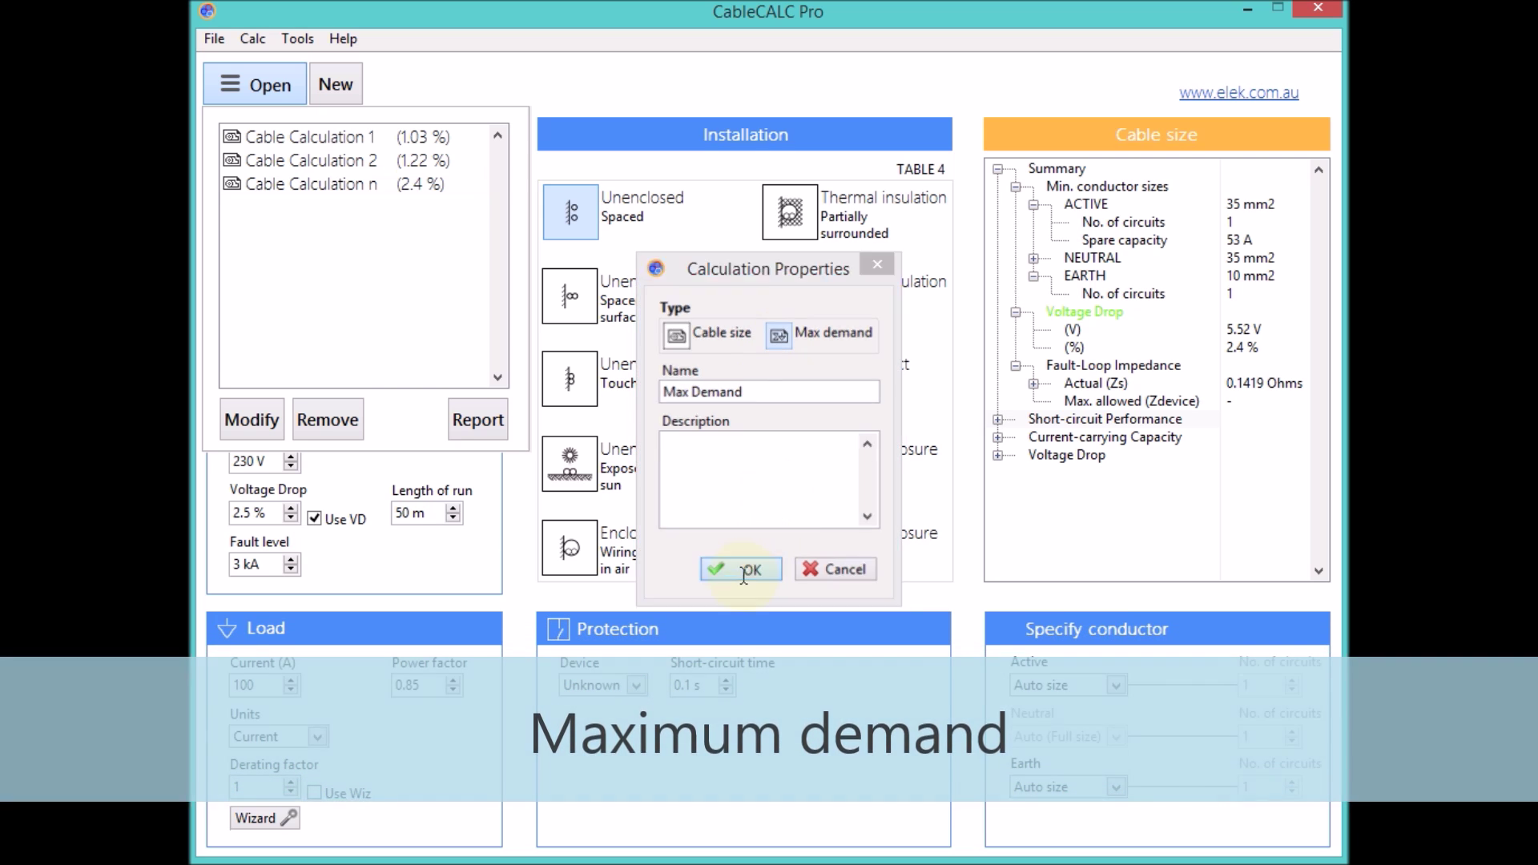
{"action": "left_click", "coordinate": [733, 567]}
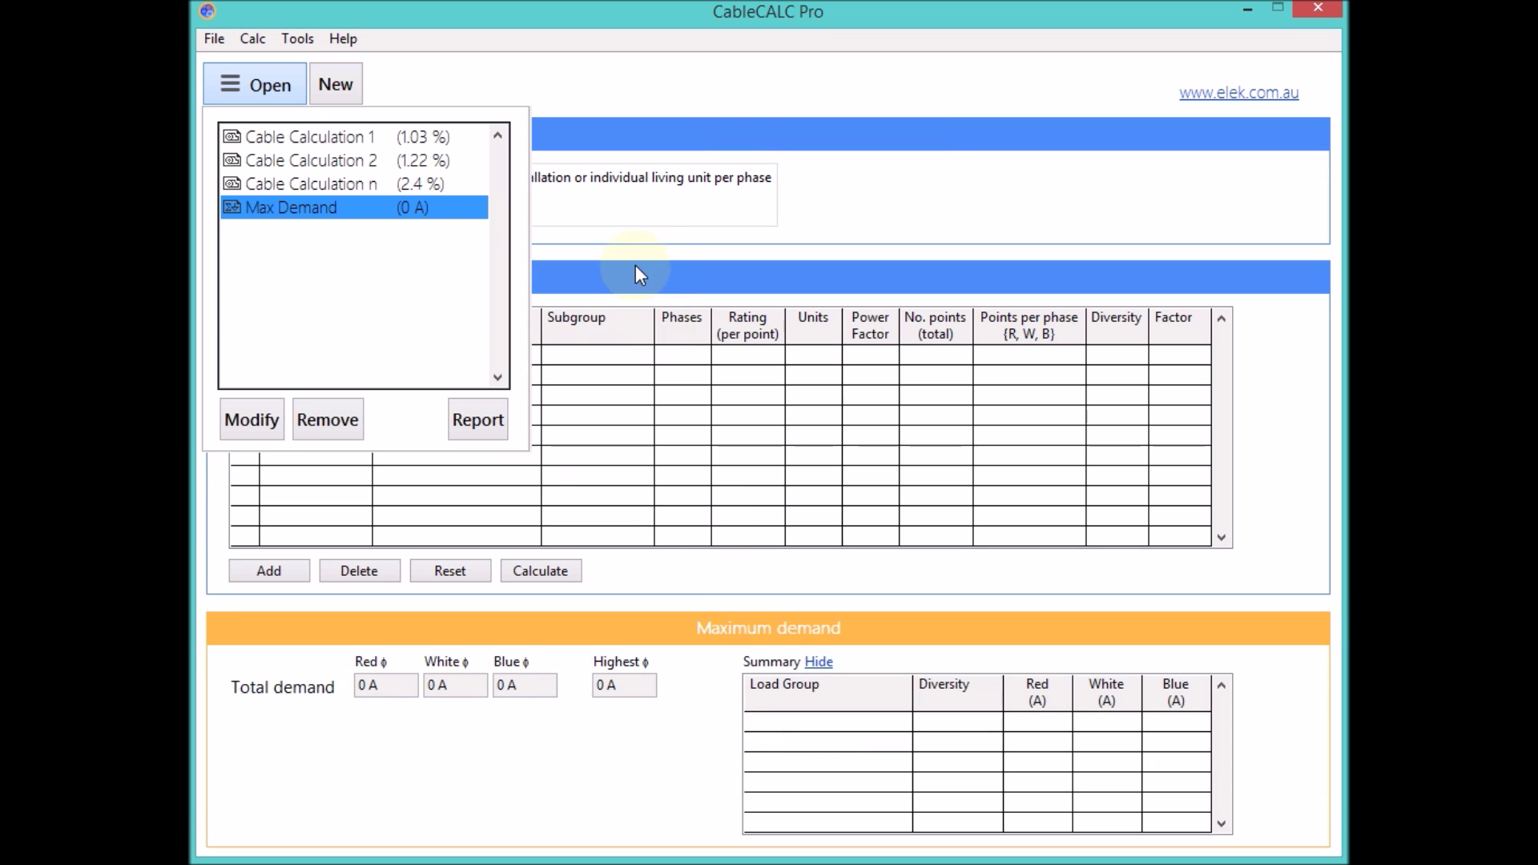
{"action": "left_click", "coordinate": [639, 272]}
Set the installation type to Industrial: factories, shops, stores, offices, schools and churches.
{"action": "left_click", "coordinate": [344, 214]}
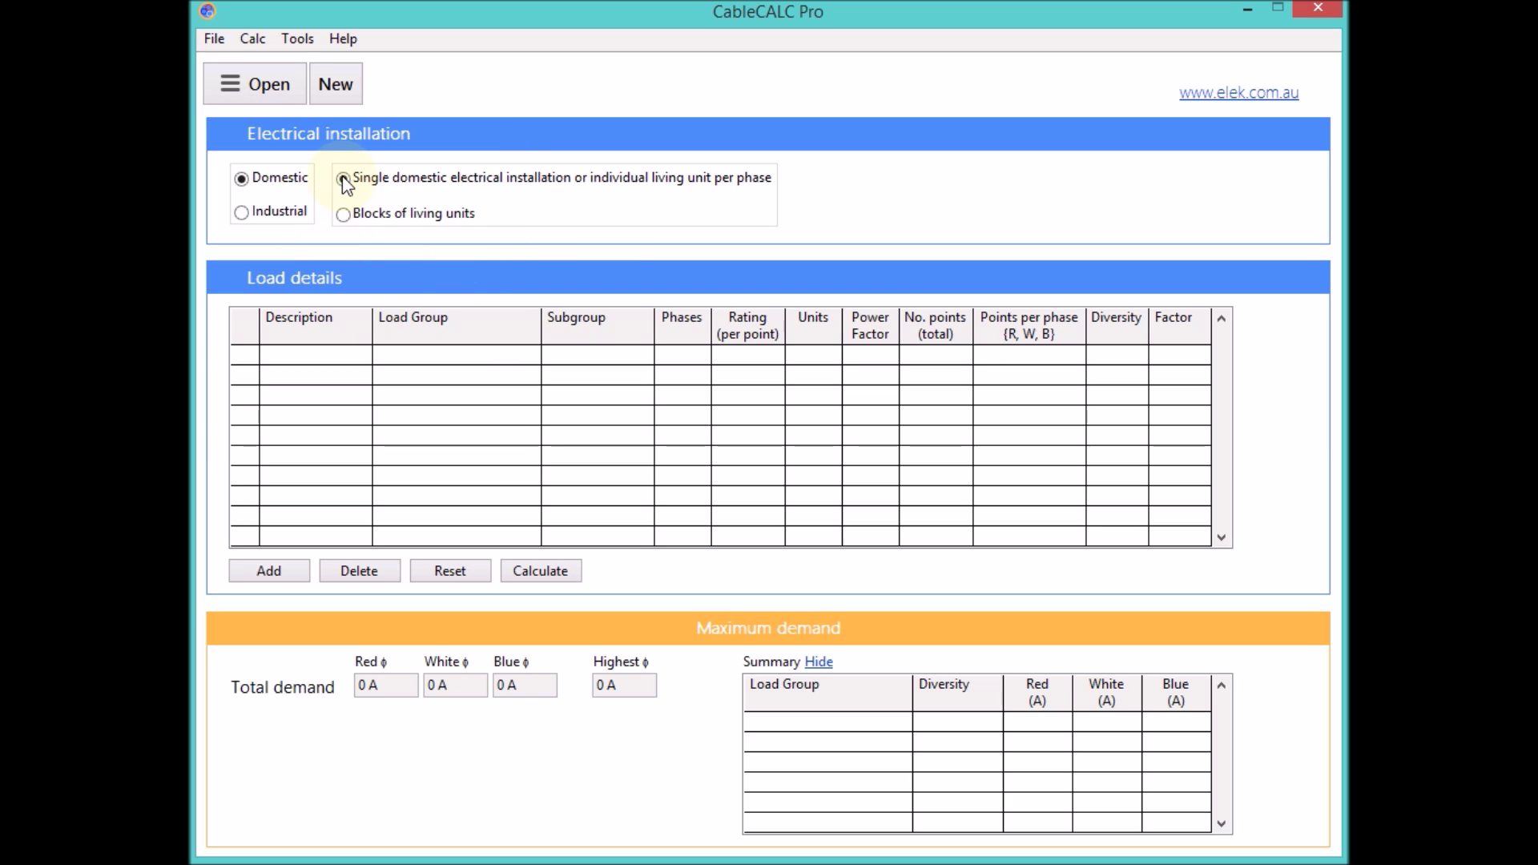
{"action": "left_click", "coordinate": [241, 212]}
{"action": "left_click", "coordinate": [344, 215]}
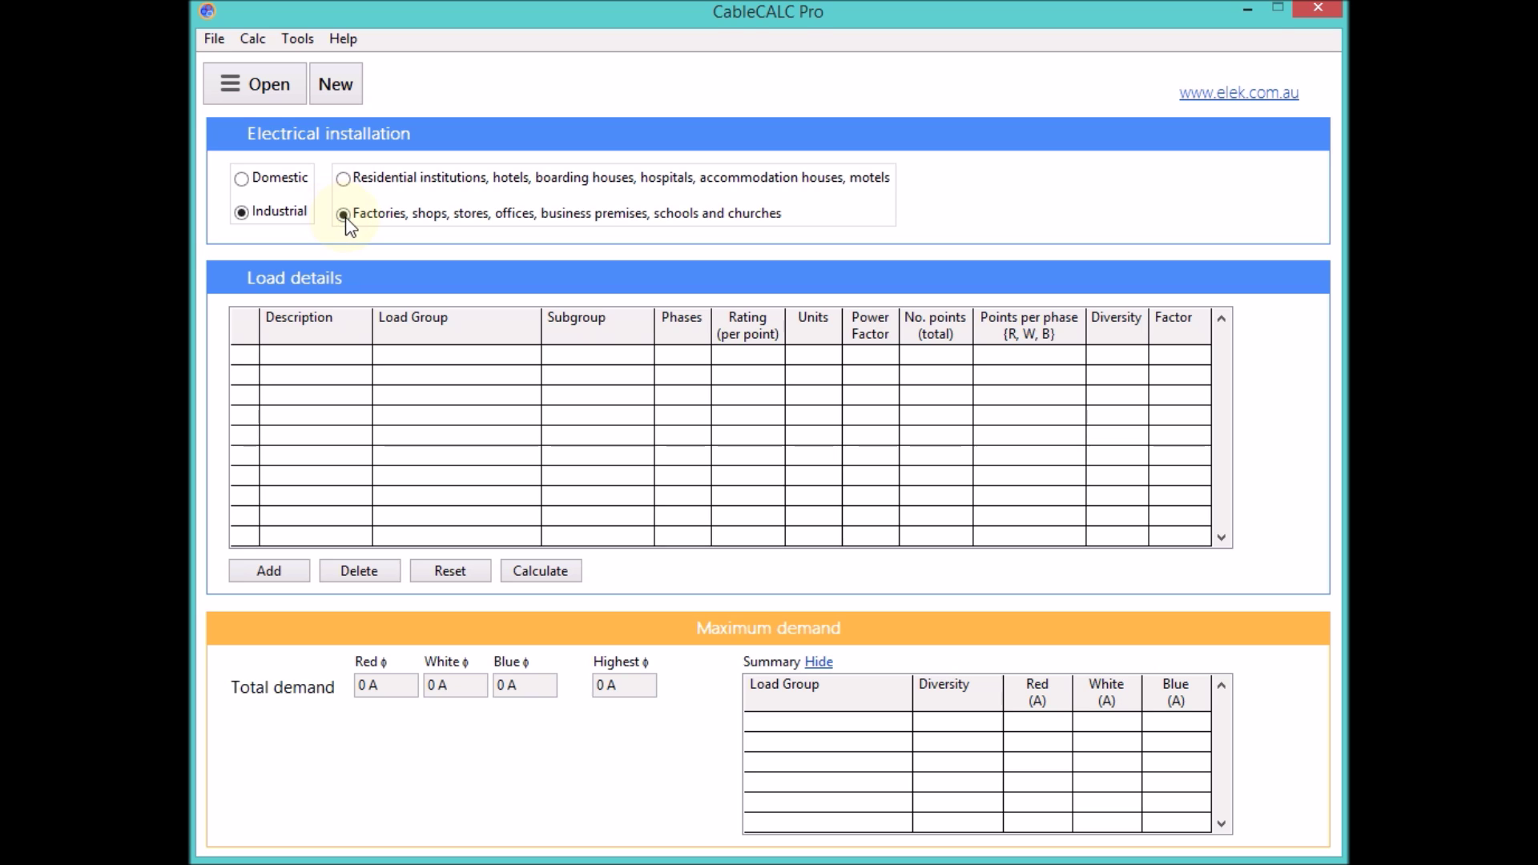
Add an 'Air-conditioner' load in group C. Appliances, cooking, heating and cooling subgroup.
{"action": "left_click", "coordinate": [280, 572]}
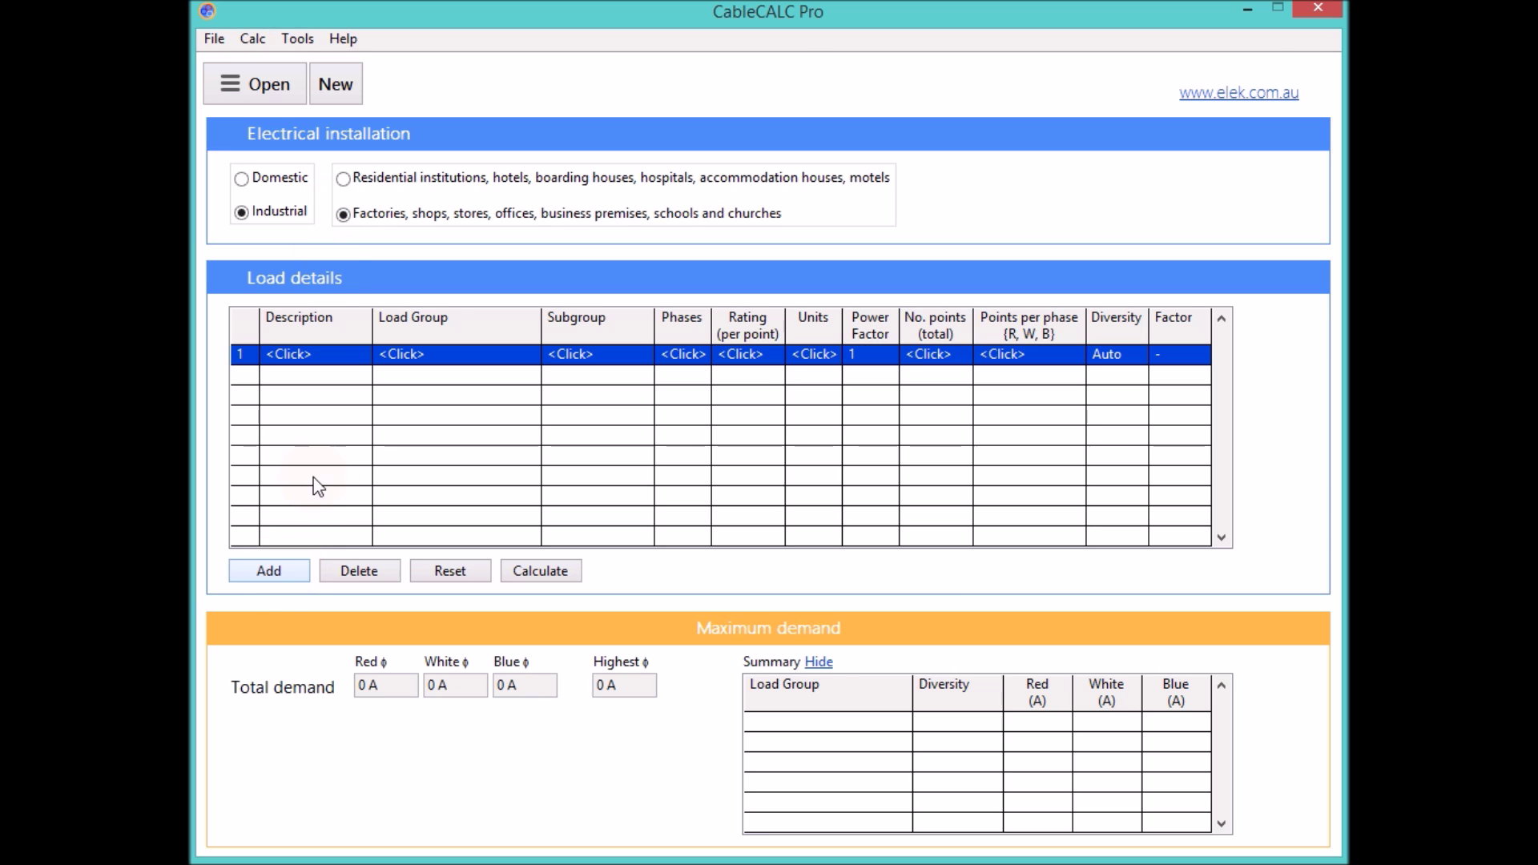
{"action": "left_click", "coordinate": [346, 354]}
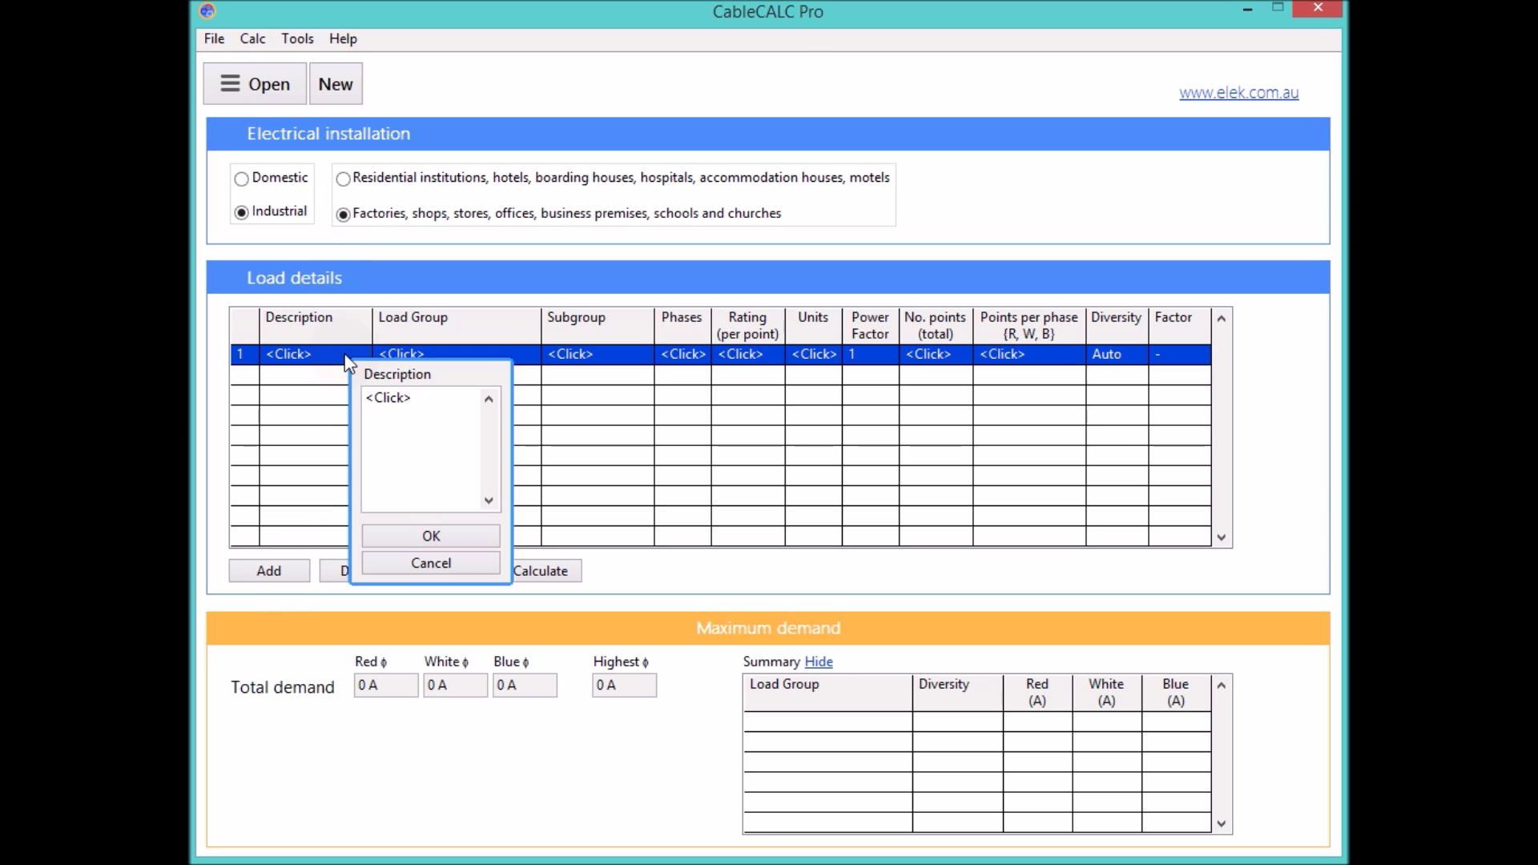
{"action": "double_click", "coordinate": [401, 399]}
{"action": "type", "text": "Air-conditioner"}
{"action": "left_click", "coordinate": [465, 535]}
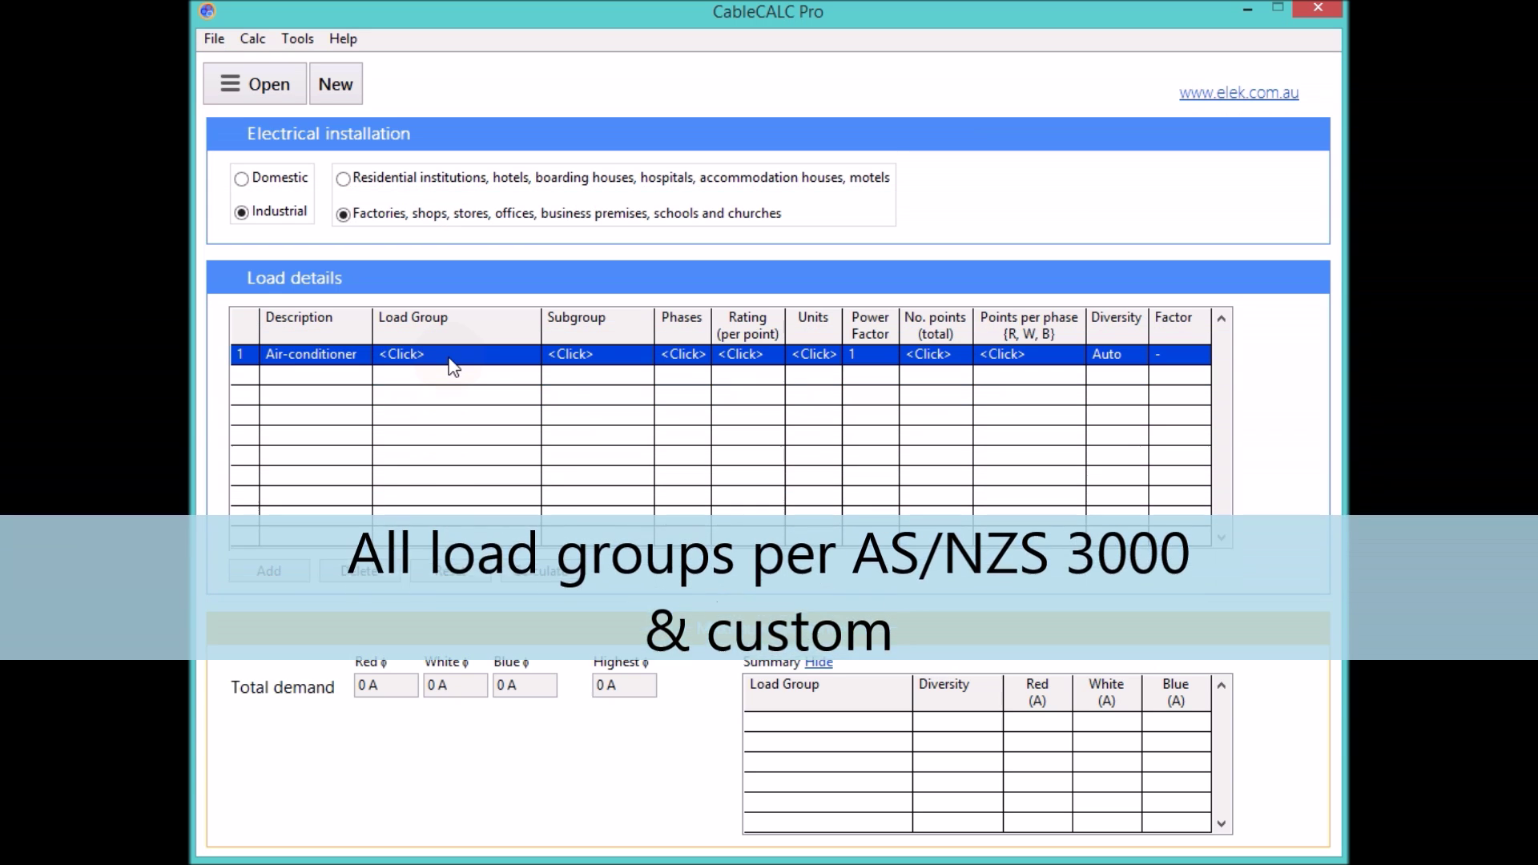
{"action": "left_click", "coordinate": [451, 357]}
{"action": "left_click", "coordinate": [445, 415]}
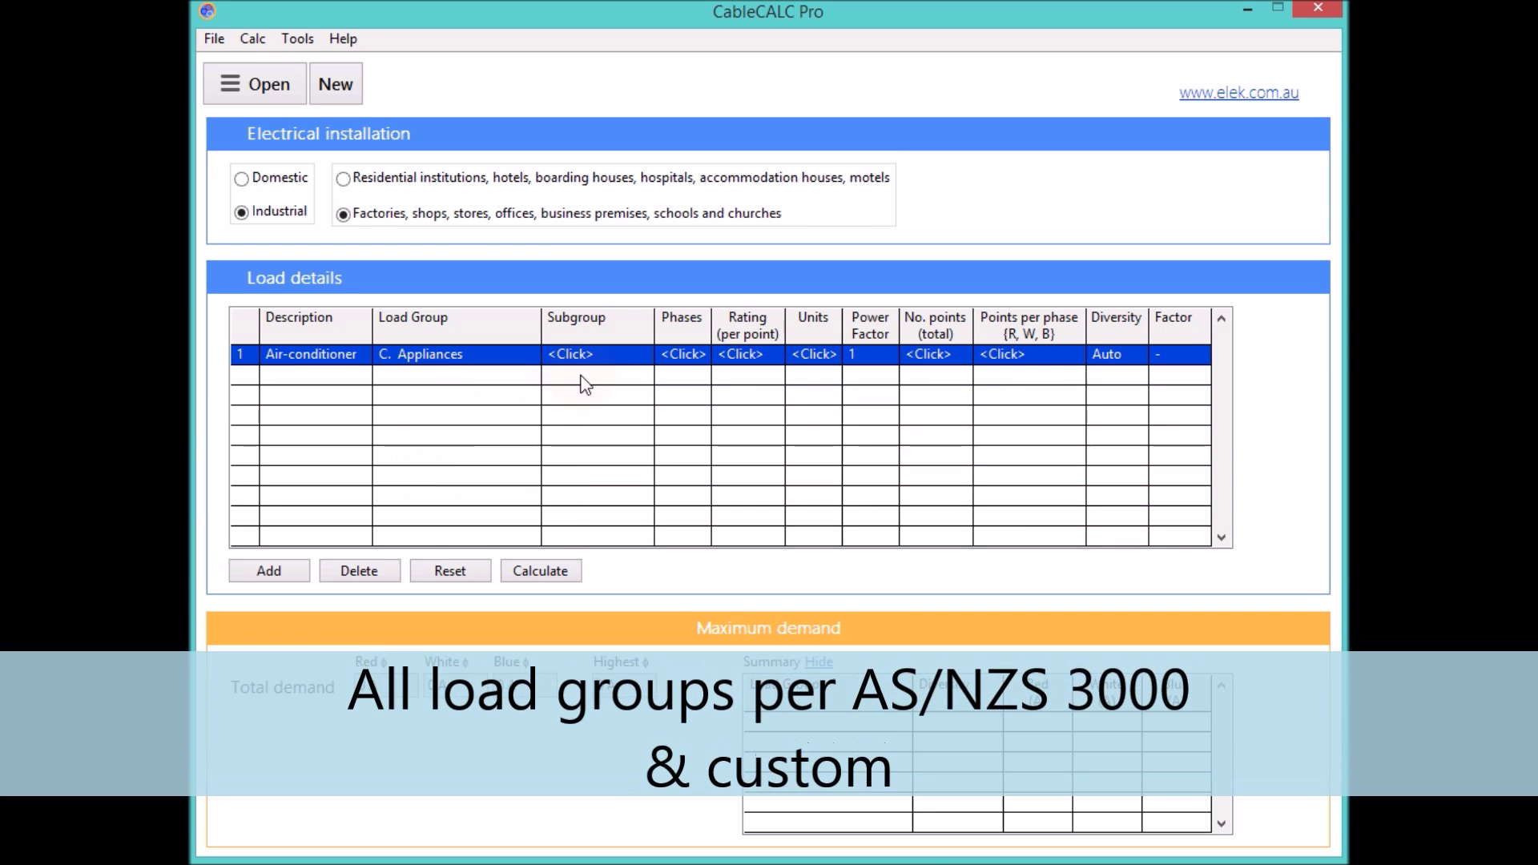
{"action": "left_click", "coordinate": [601, 355]}
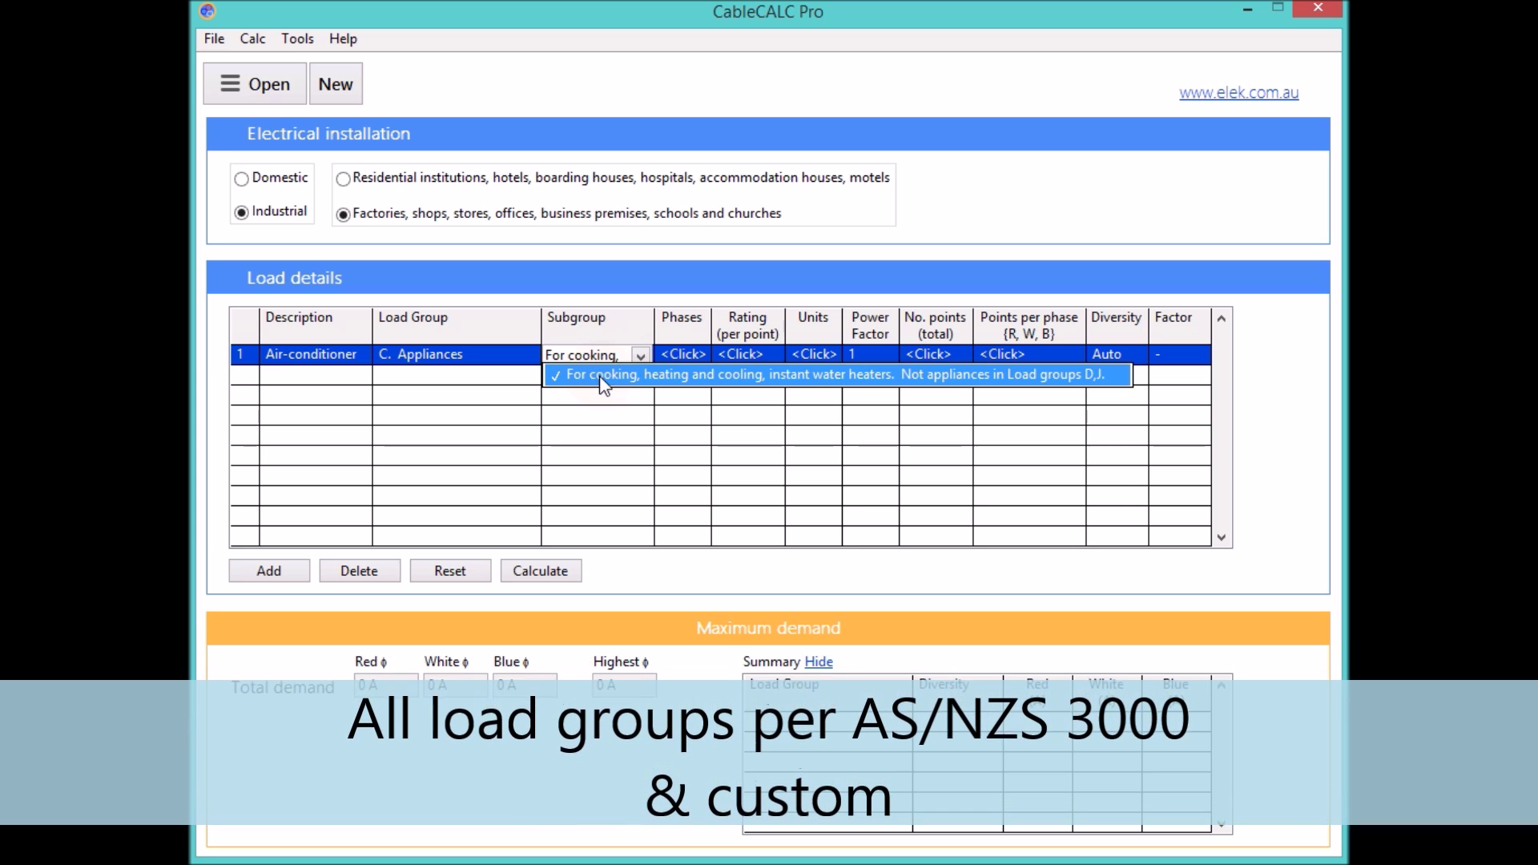
{"action": "left_click", "coordinate": [604, 377]}
Make the Air-conditioner load single-phase with a rating of 4000 Watts.
{"action": "left_click", "coordinate": [686, 358]}
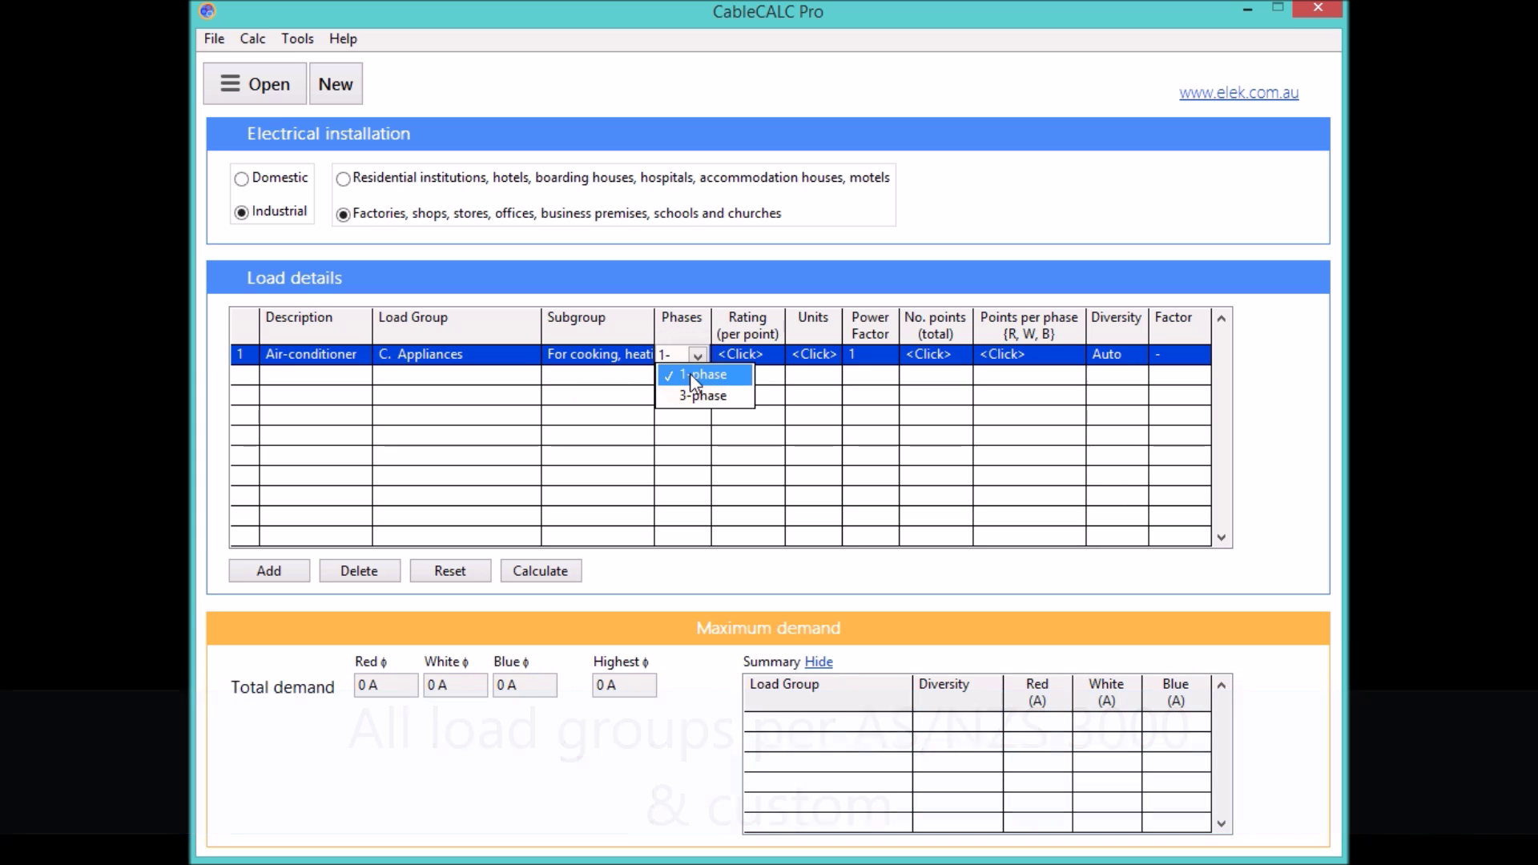
{"action": "left_click", "coordinate": [690, 373]}
{"action": "left_click", "coordinate": [746, 356]}
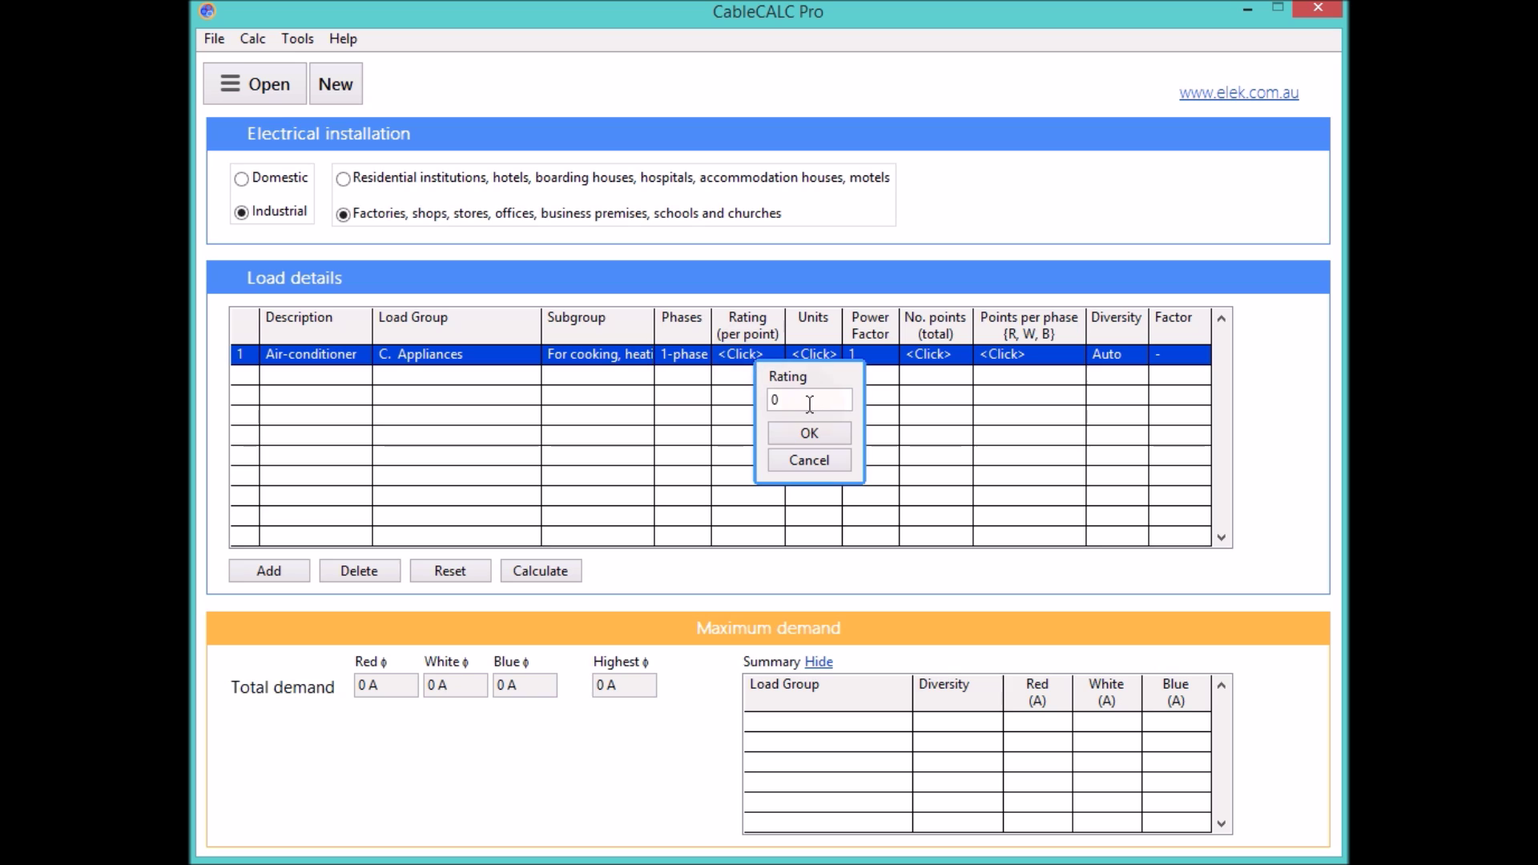
{"action": "type", "text": "4000"}
{"action": "left_click", "coordinate": [810, 434]}
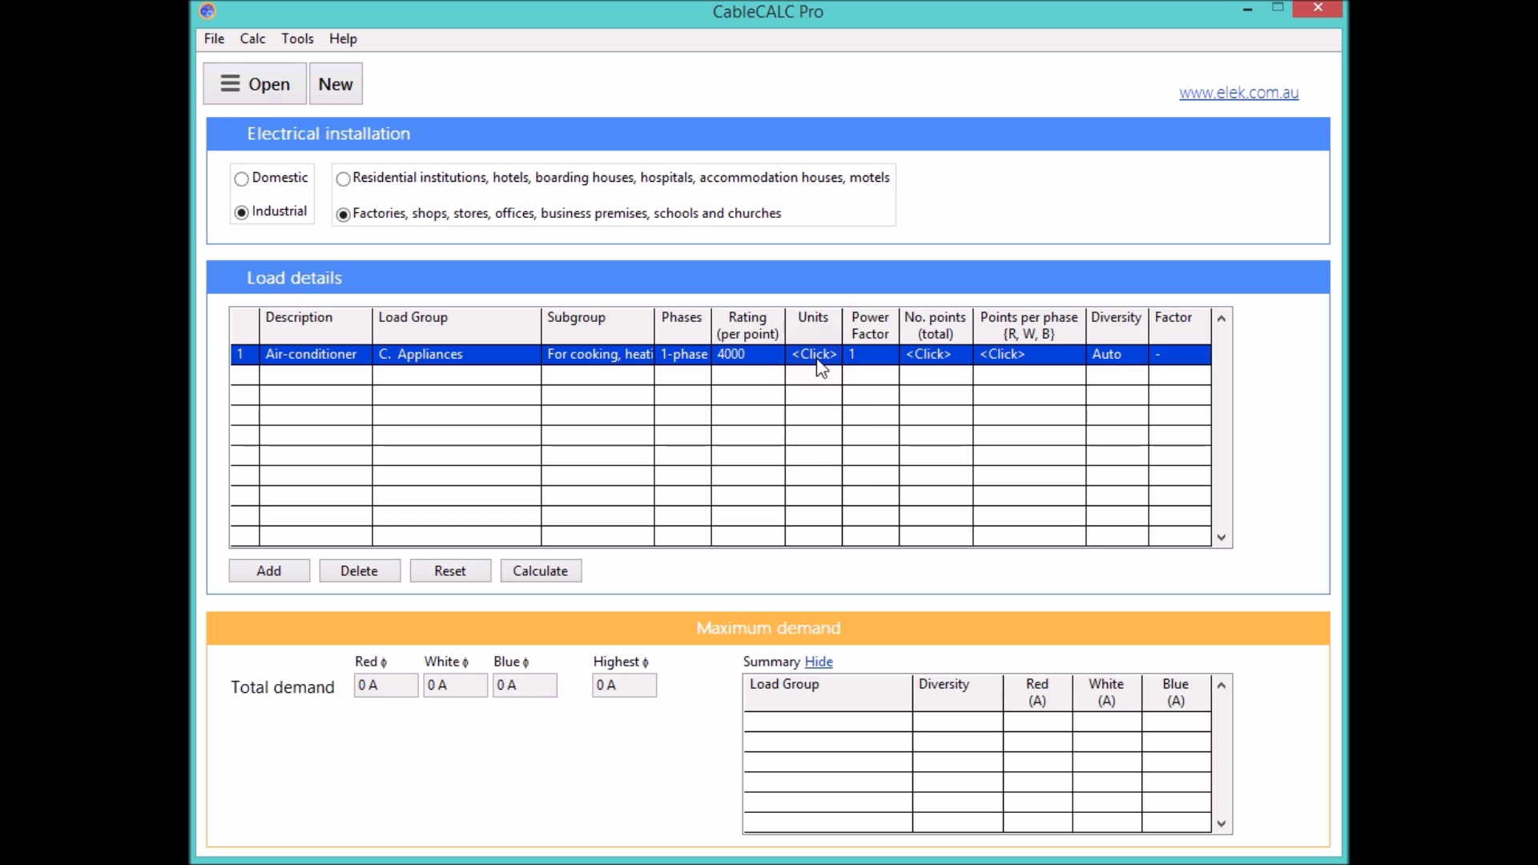
{"action": "left_click", "coordinate": [815, 358]}
{"action": "left_click", "coordinate": [826, 396]}
Give the Air-conditioner load 1 point, placed on the red phase.
{"action": "left_click", "coordinate": [939, 358]}
{"action": "type", "text": "1"}
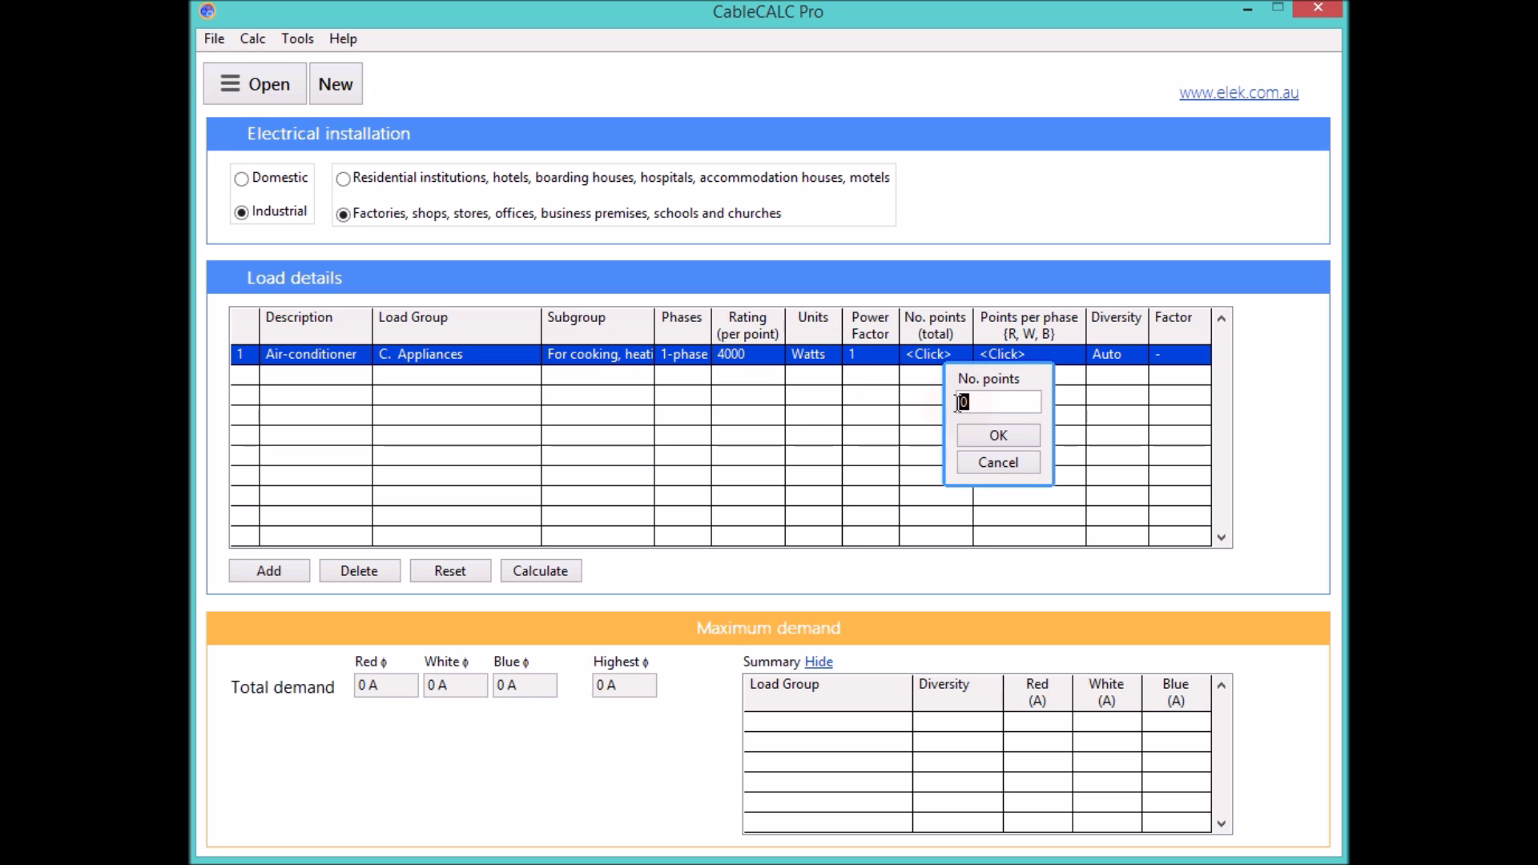
{"action": "left_click", "coordinate": [997, 436]}
{"action": "left_click", "coordinate": [1017, 357]}
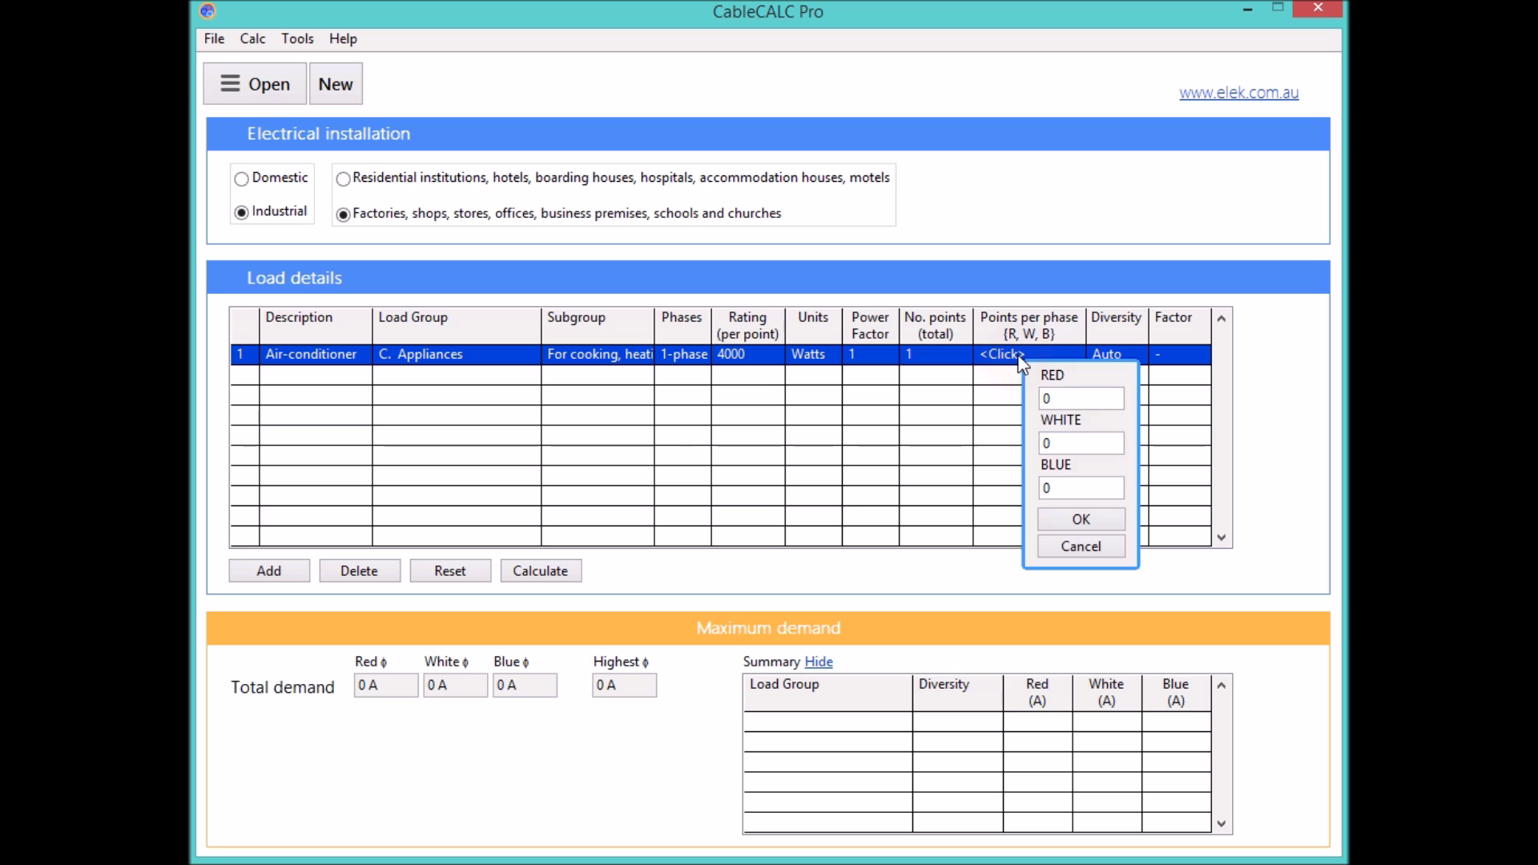
{"action": "double_click", "coordinate": [1054, 393]}
{"action": "type", "text": "1"}
{"action": "left_click", "coordinate": [1081, 519]}
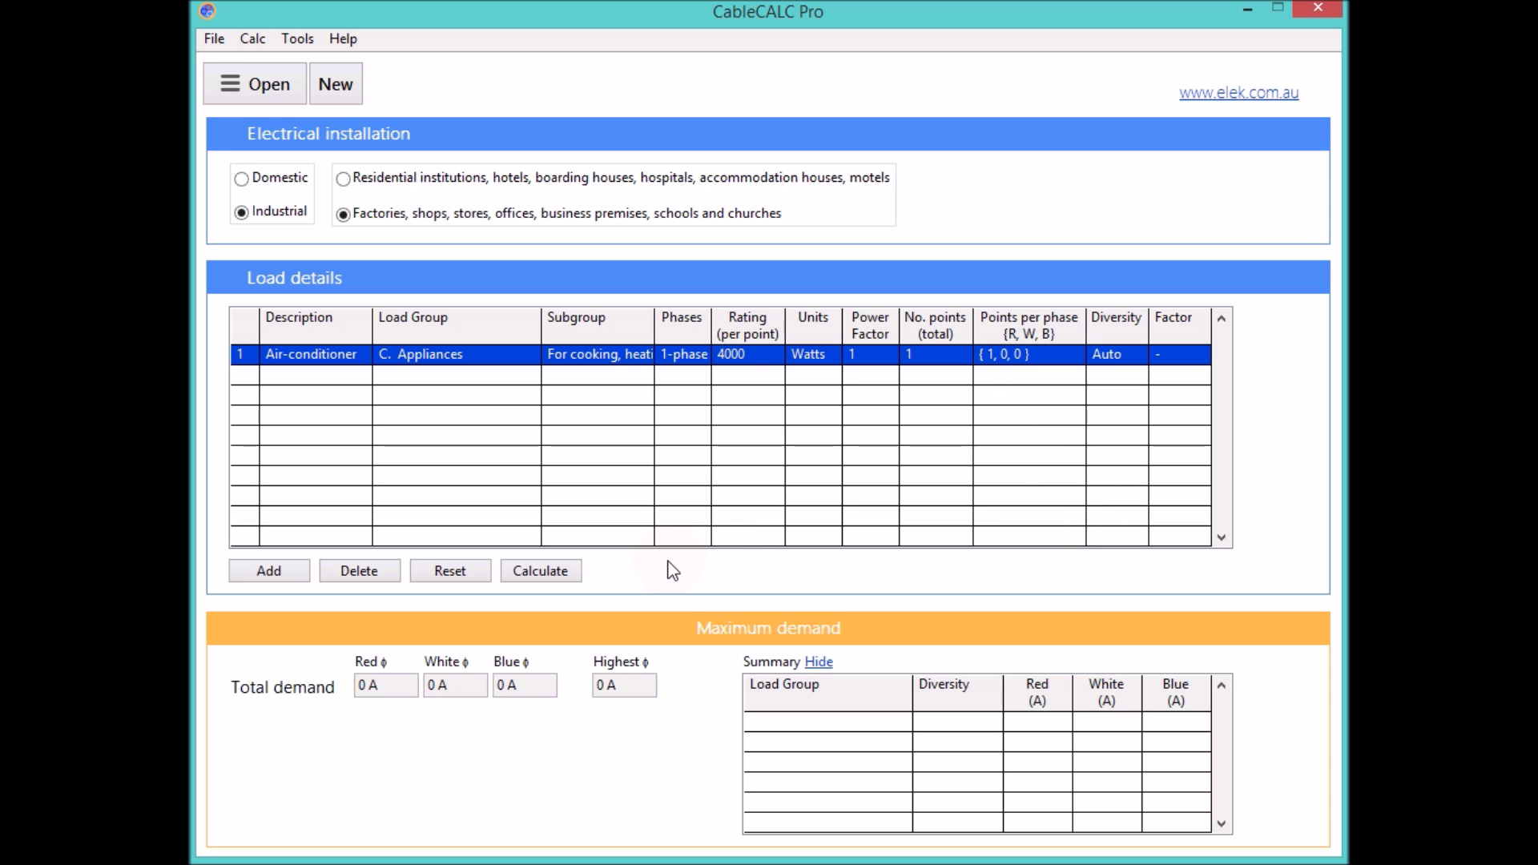
Calculate the maximum demand and select the 100.943 A highest-phase total.
{"action": "left_click", "coordinate": [538, 578]}
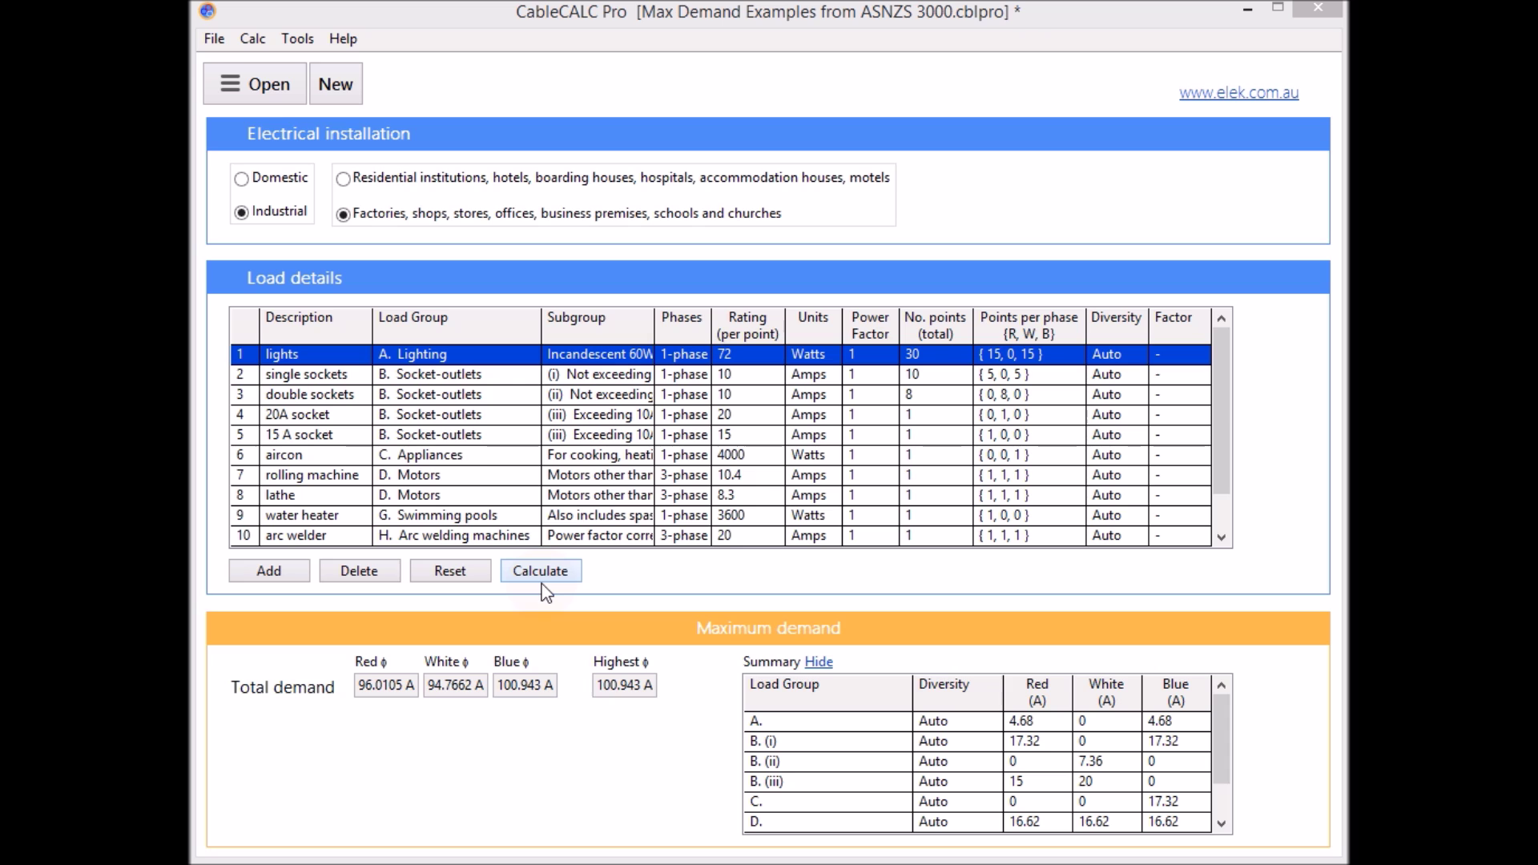
{"action": "left_click_drag", "start_coordinate": [597, 685], "coordinate": [655, 694]}
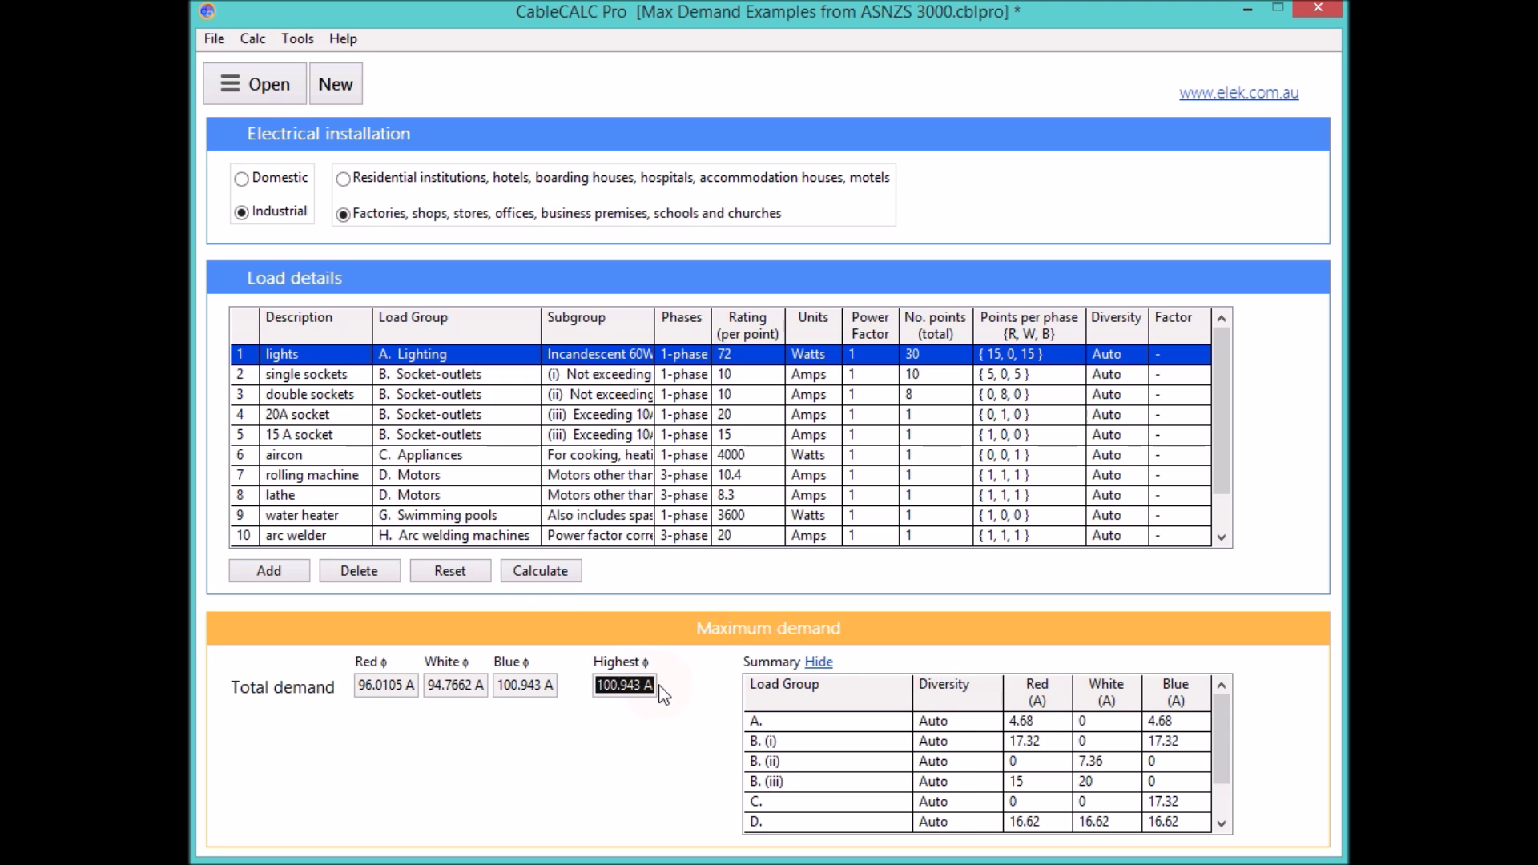